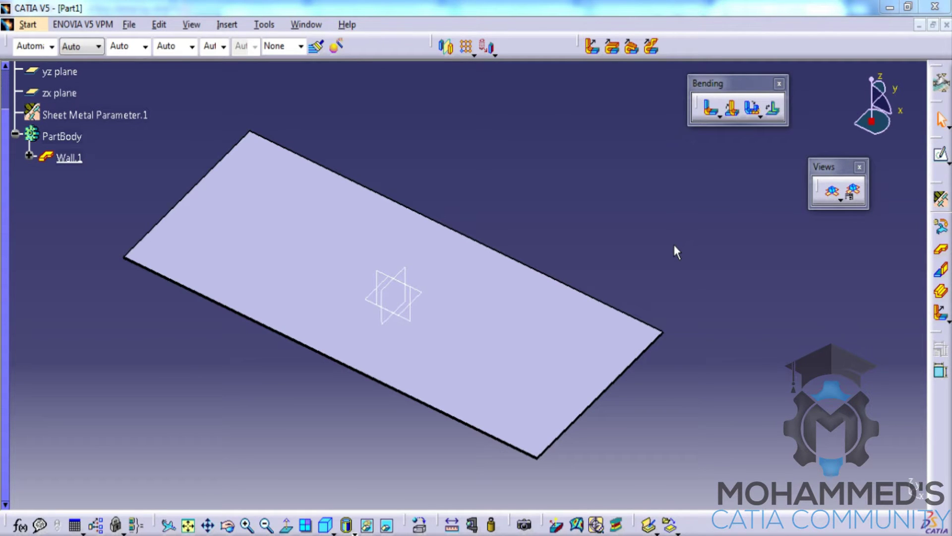
pyautogui.click(225, 25)
pyautogui.moveTo(268, 322)
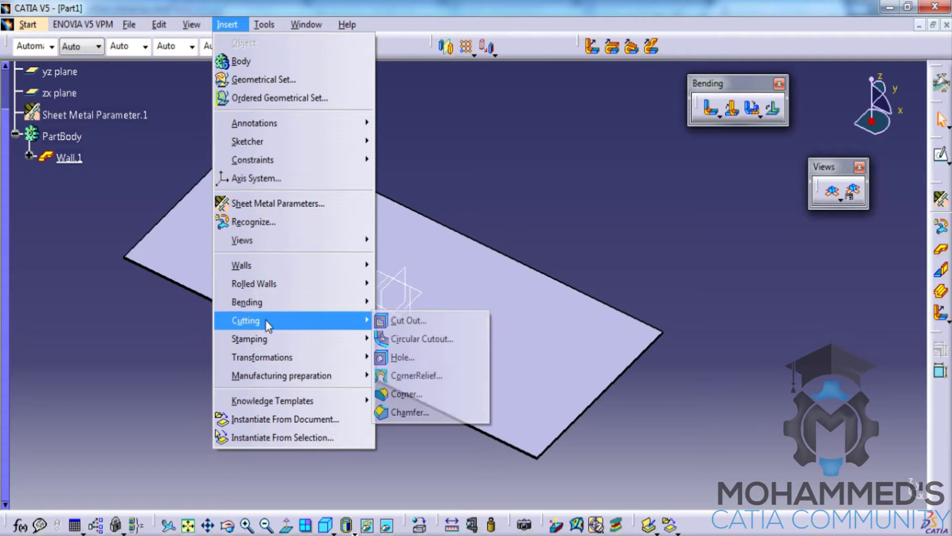
pyautogui.moveTo(267, 339)
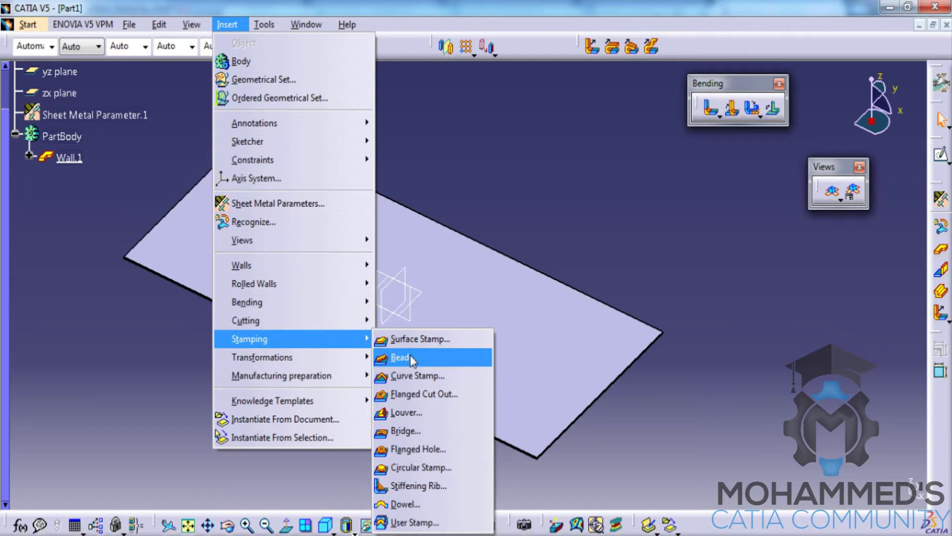
pyautogui.click(410, 355)
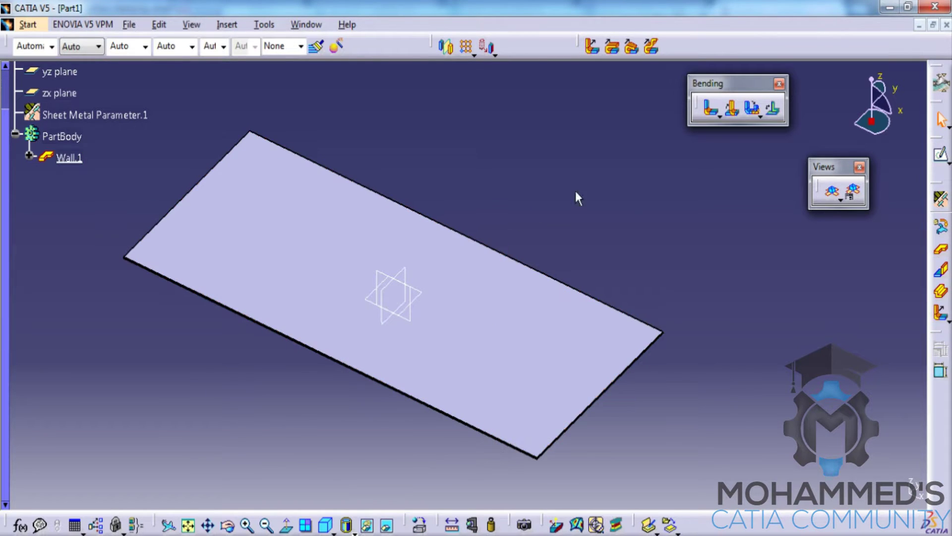
# Sketch an S-shaped spline through four points on the wall's upper face, on the positive-H side of the origin
pyautogui.click(498, 303)
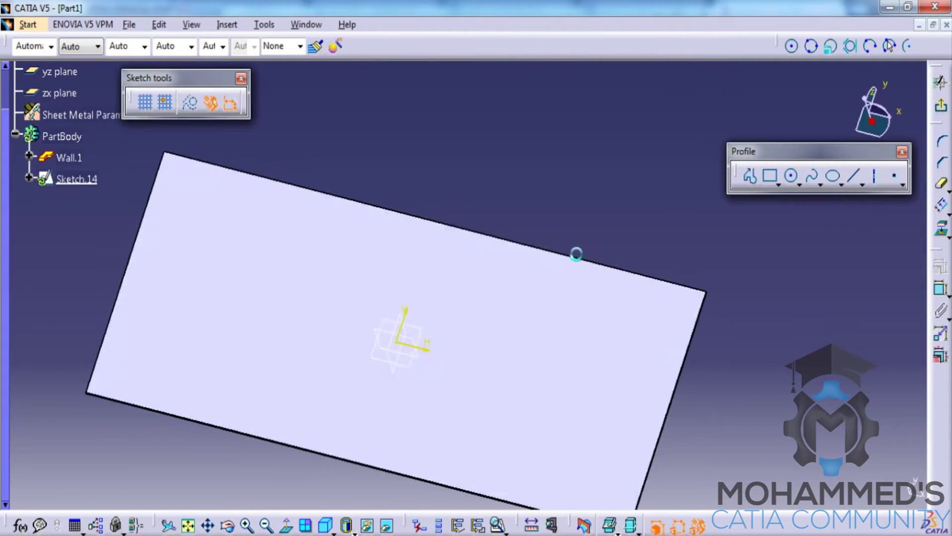
pyautogui.click(814, 176)
pyautogui.click(525, 207)
pyautogui.click(495, 259)
pyautogui.click(532, 329)
pyautogui.click(505, 376)
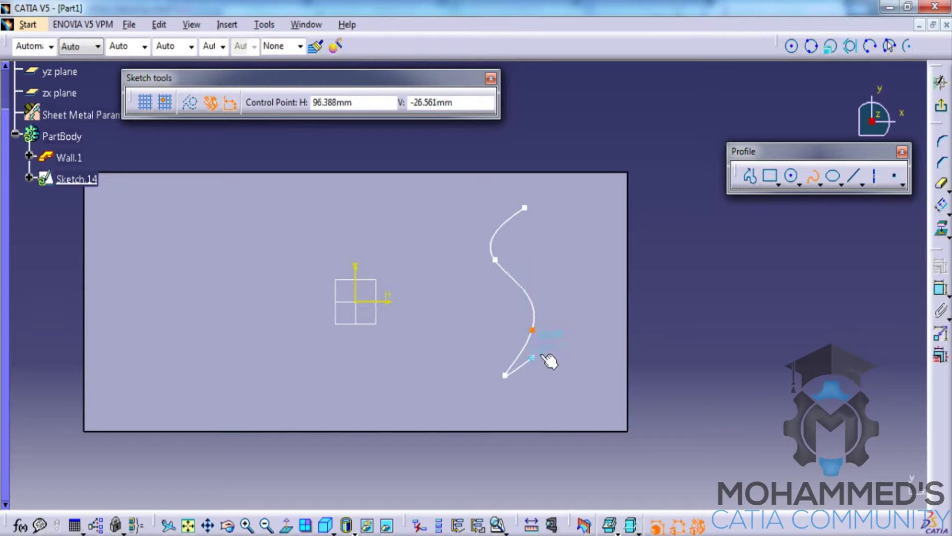
pyautogui.click(945, 109)
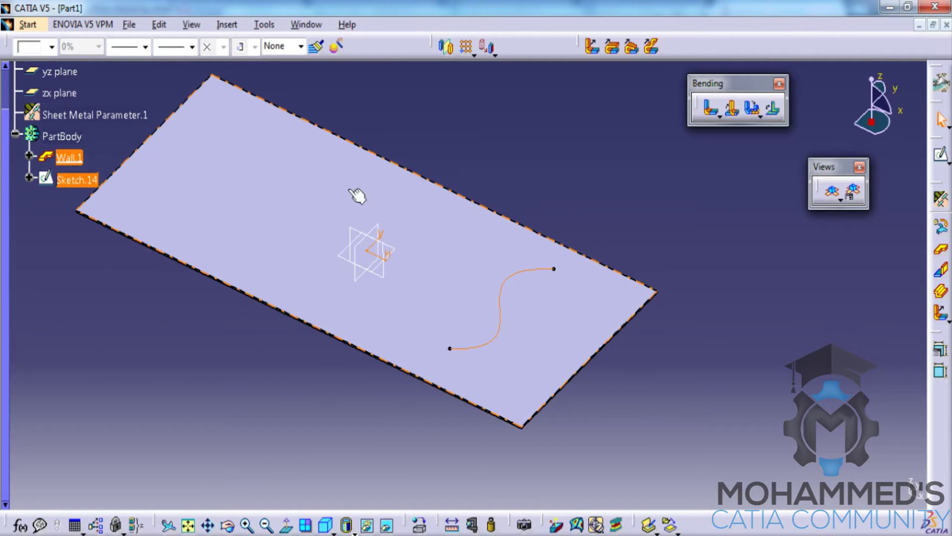
# Sketch an open polyline of two angled segments on the wall's upper face, on the negative-H side of the origin
pyautogui.click(374, 191)
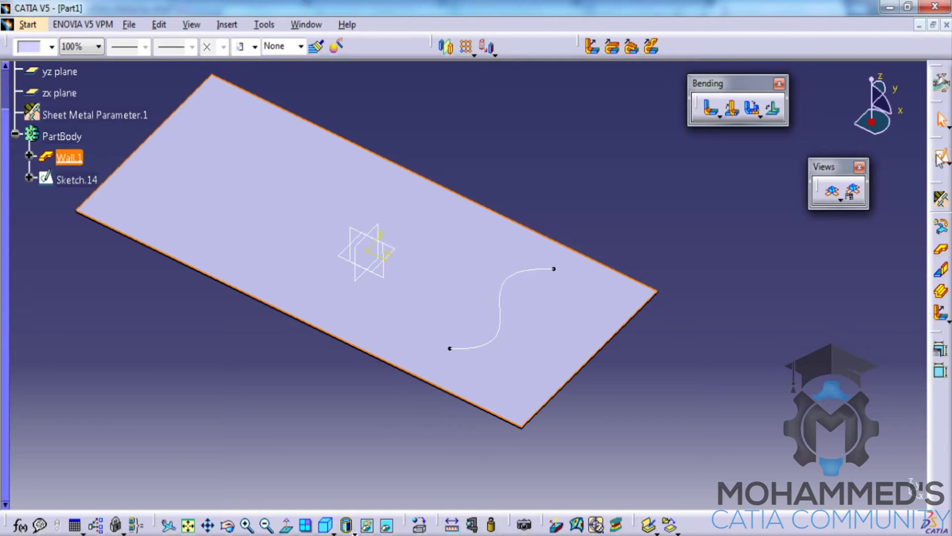
pyautogui.click(941, 158)
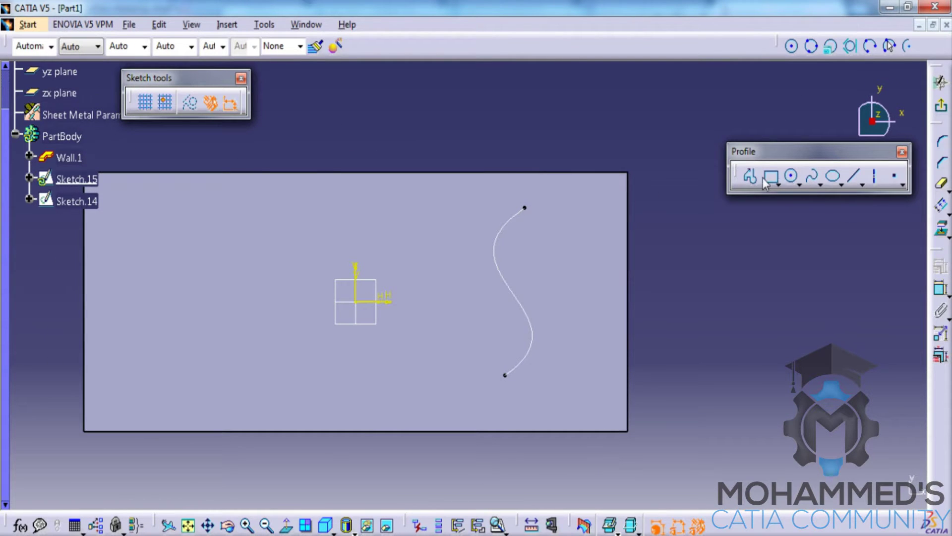
pyautogui.click(751, 177)
pyautogui.click(276, 208)
pyautogui.click(237, 261)
pyautogui.click(232, 357)
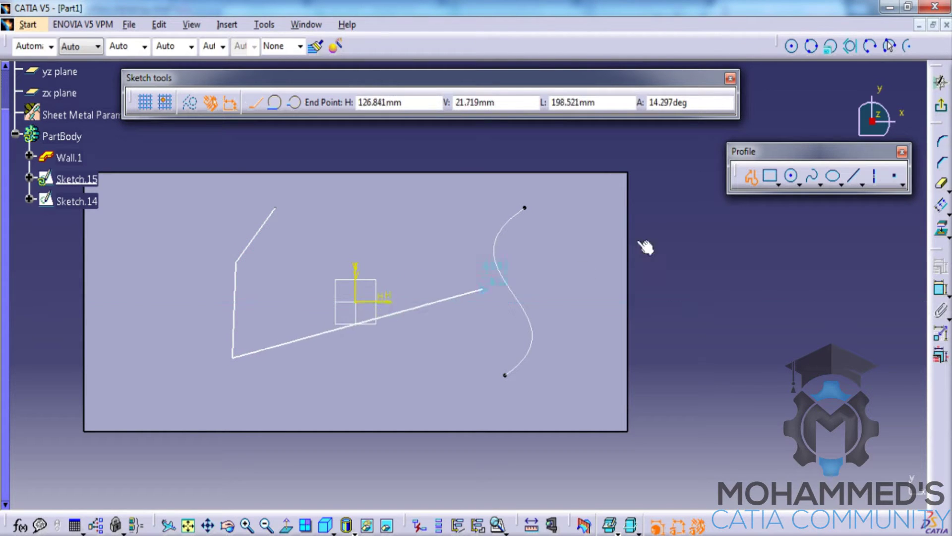
pyautogui.click(941, 105)
pyautogui.click(407, 160)
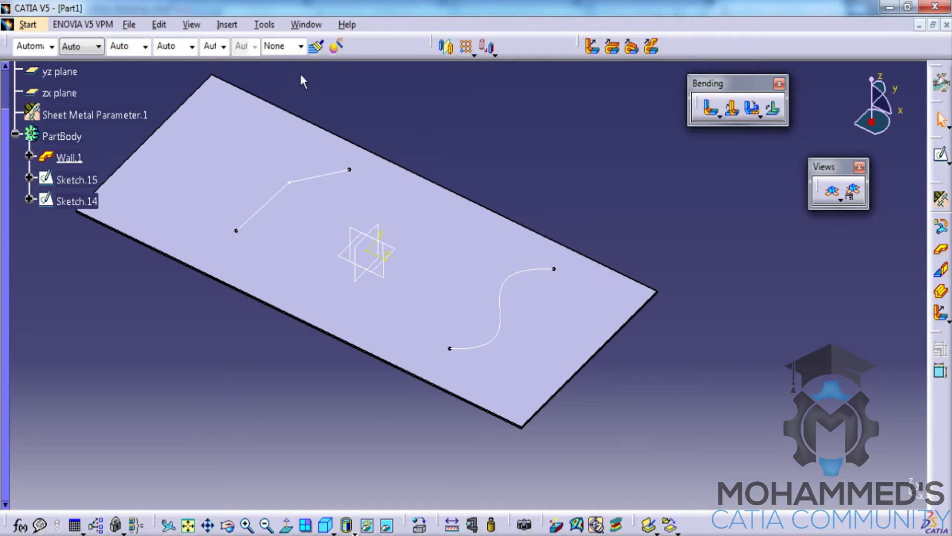
# Start a Bead and try to use the angled two-segment polyline sketch as its profile
pyautogui.click(224, 25)
pyautogui.moveTo(291, 339)
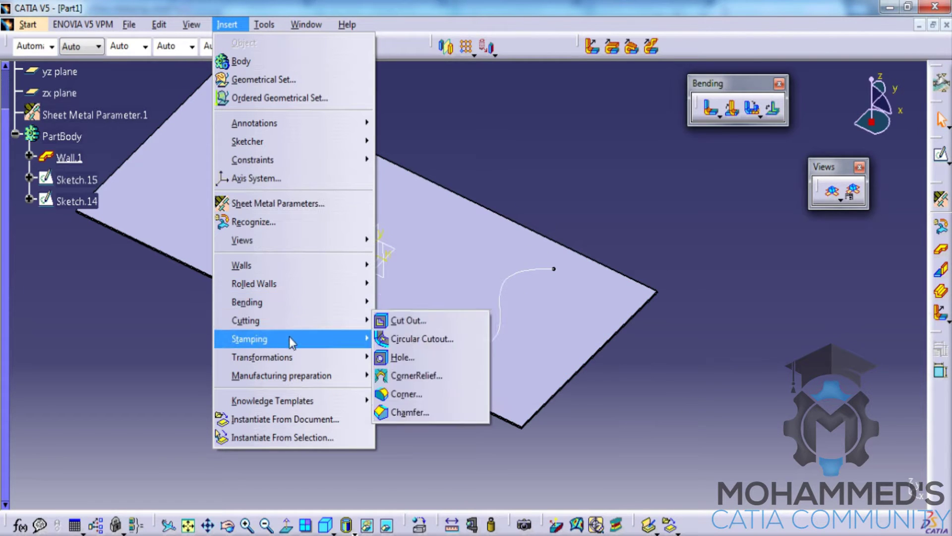
pyautogui.click(399, 357)
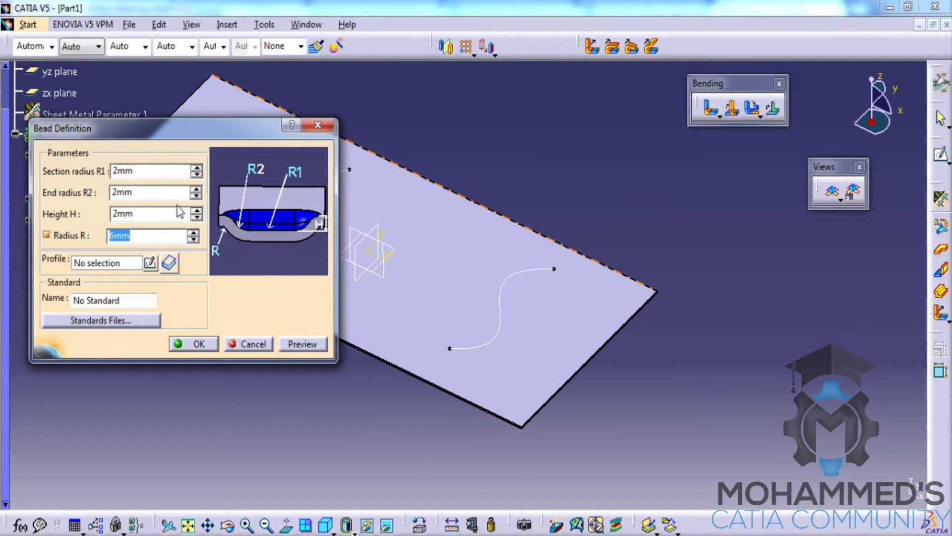
pyautogui.moveTo(181, 140); pyautogui.dragTo(739, 176)
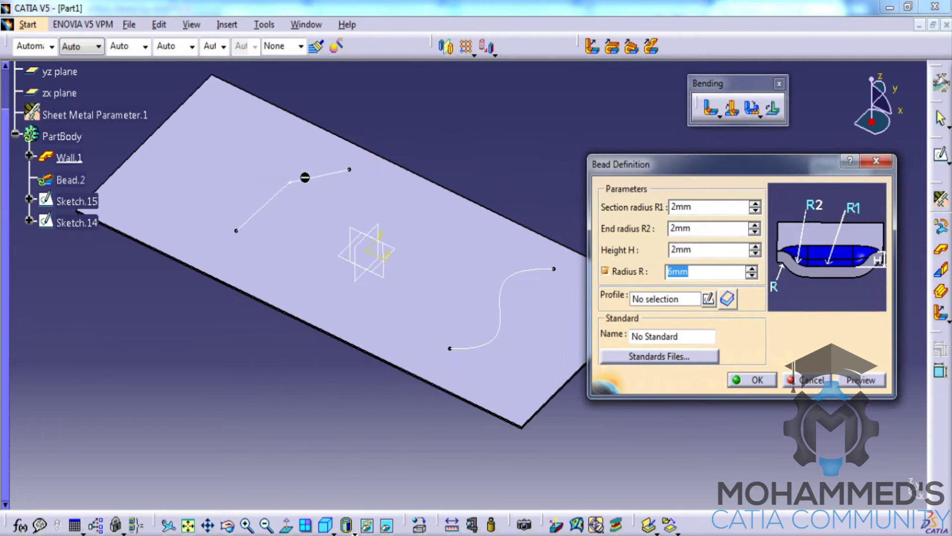
pyautogui.click(319, 182)
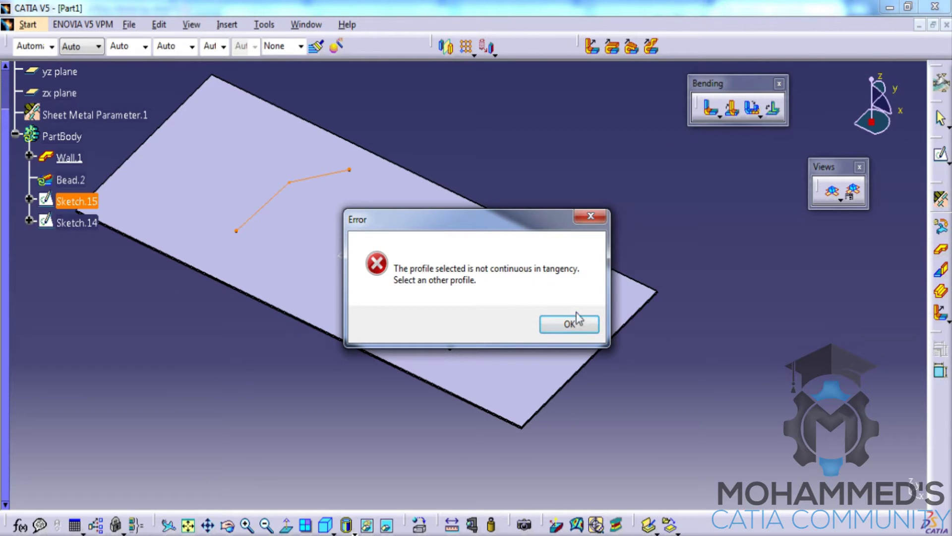
pyautogui.click(566, 323)
# Create the bead along the S-shaped spline with 2 mm section and end radii, 2 mm height and 6 mm radius R
pyautogui.click(552, 269)
pyautogui.moveTo(553, 284); pyautogui.dragTo(474, 147, button='middle')
pyautogui.moveTo(340, 235)
pyautogui.mouseDown(button='middle')
pyautogui.moveTo(368, 293)
pyautogui.moveTo(389, 171)
pyautogui.moveTo(362, 251)
pyautogui.moveTo(332, 259)
pyautogui.moveTo(363, 206)
pyautogui.moveTo(374, 151)
pyautogui.moveTo(347, 215)
pyautogui.moveTo(358, 221)
pyautogui.mouseUp(button='middle')
pyautogui.moveTo(399, 286)
pyautogui.mouseDown(button='middle')
pyautogui.moveTo(425, 198)
pyautogui.moveTo(390, 275)
pyautogui.moveTo(387, 319)
pyautogui.moveTo(381, 279)
pyautogui.mouseUp(button='middle')
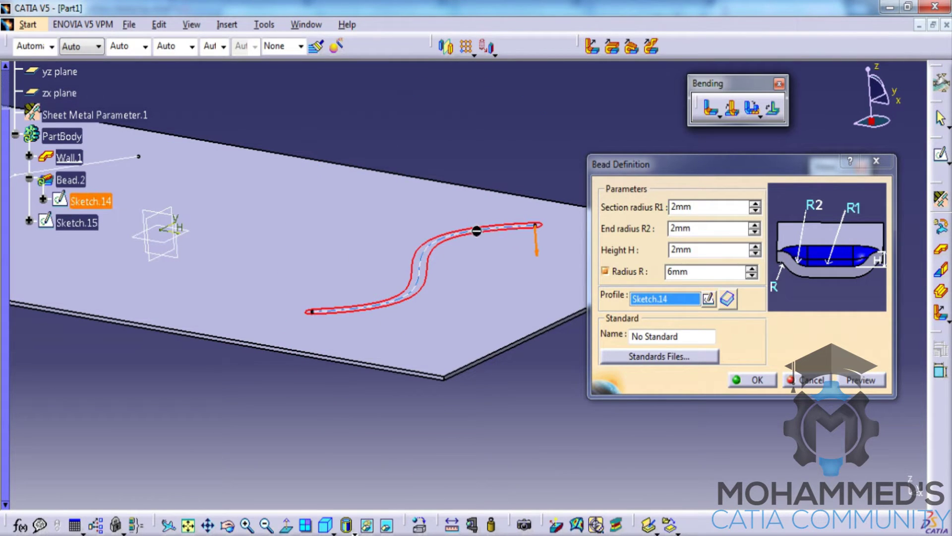
pyautogui.click(862, 380)
pyautogui.moveTo(514, 280); pyautogui.dragTo(586, 315, button='middle')
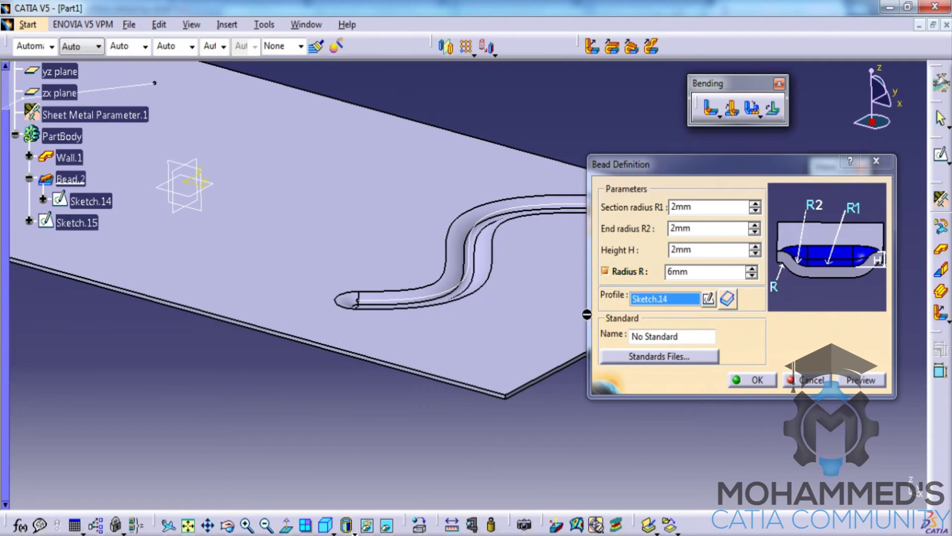
pyautogui.click(766, 381)
# Show the hidden spline sketch that belongs to the bead
pyautogui.moveTo(341, 211); pyautogui.dragTo(307, 213, button='middle')
pyautogui.middleClick(304, 214)
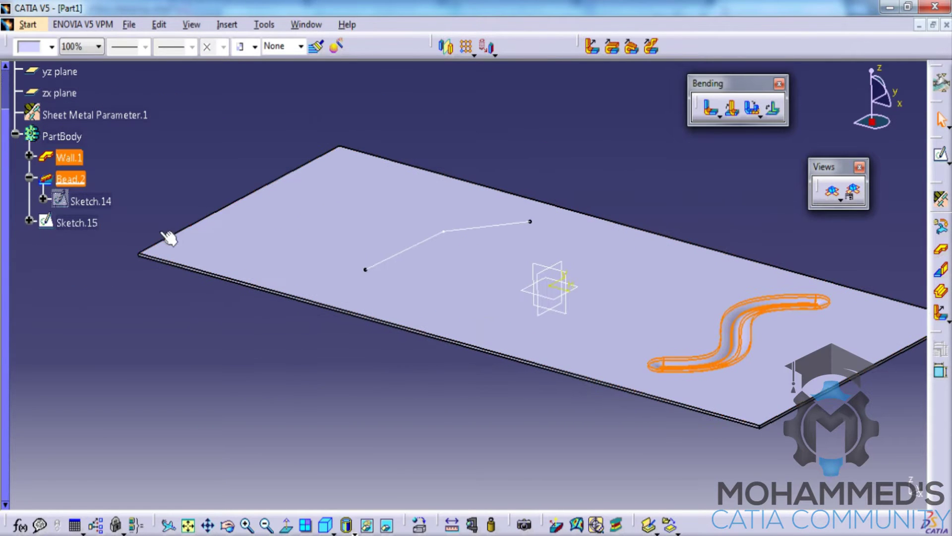
pyautogui.click(91, 201)
pyautogui.rightClick(91, 201)
pyautogui.click(124, 245)
pyautogui.click(440, 255)
pyautogui.moveTo(440, 256); pyautogui.dragTo(535, 165, button='middle')
# Delete the bead while keeping its spline sketch
pyautogui.click(70, 179)
pyautogui.rightClick(67, 178)
pyautogui.click(116, 392)
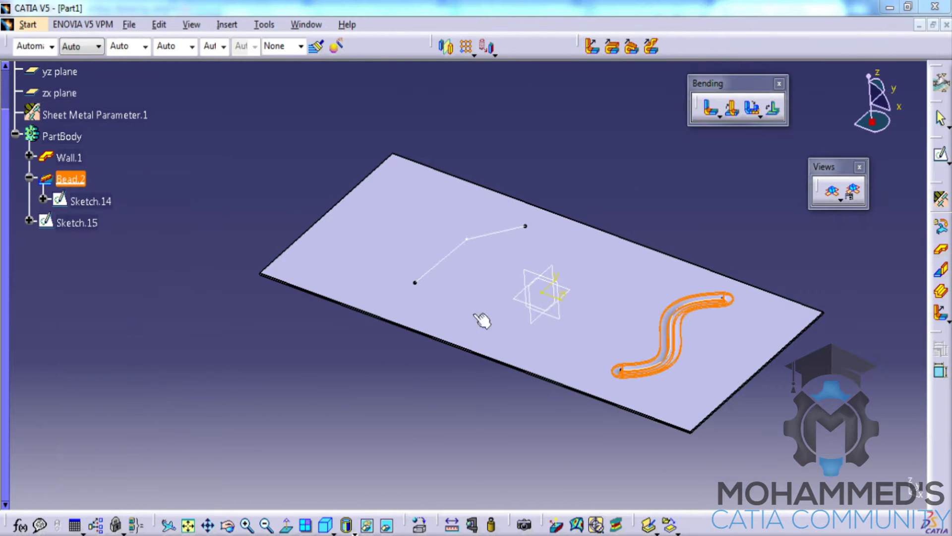
pyautogui.click(838, 479)
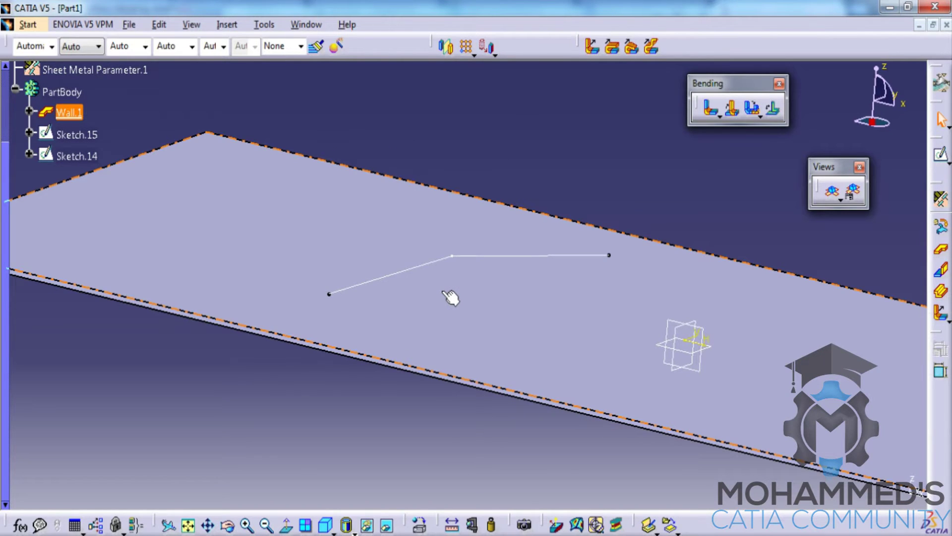
pyautogui.click(473, 151)
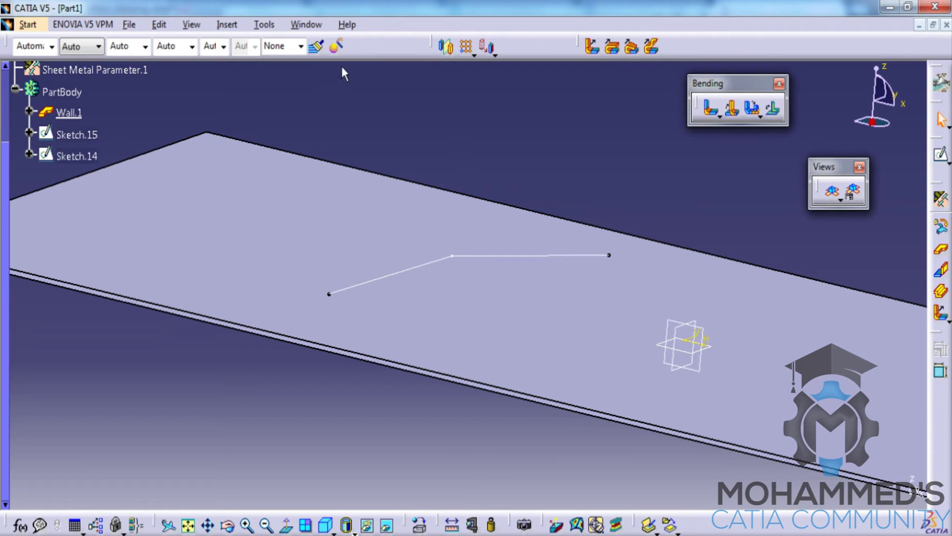
# Start a Curve Stamp and use the angled two-segment polyline sketch as its profile
pyautogui.click(263, 30)
pyautogui.moveTo(220, 24)
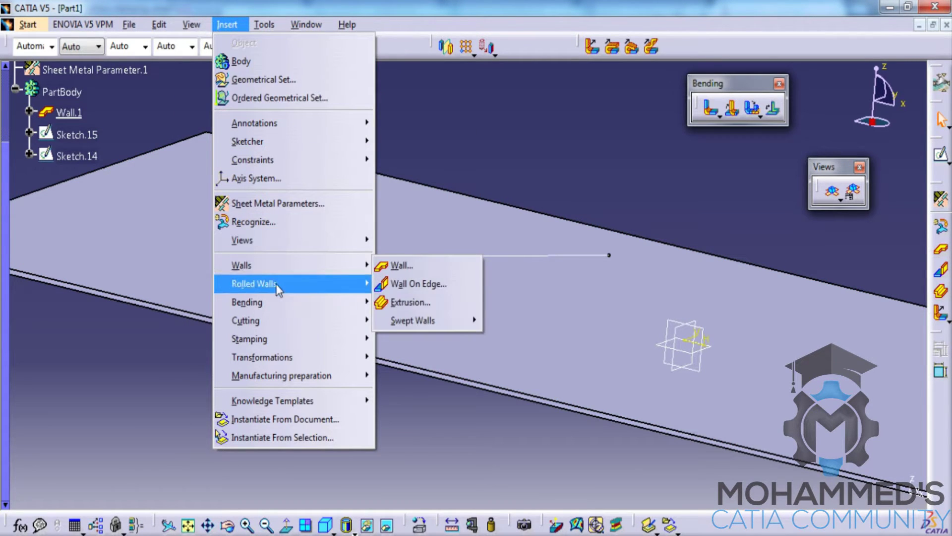
pyautogui.moveTo(299, 342)
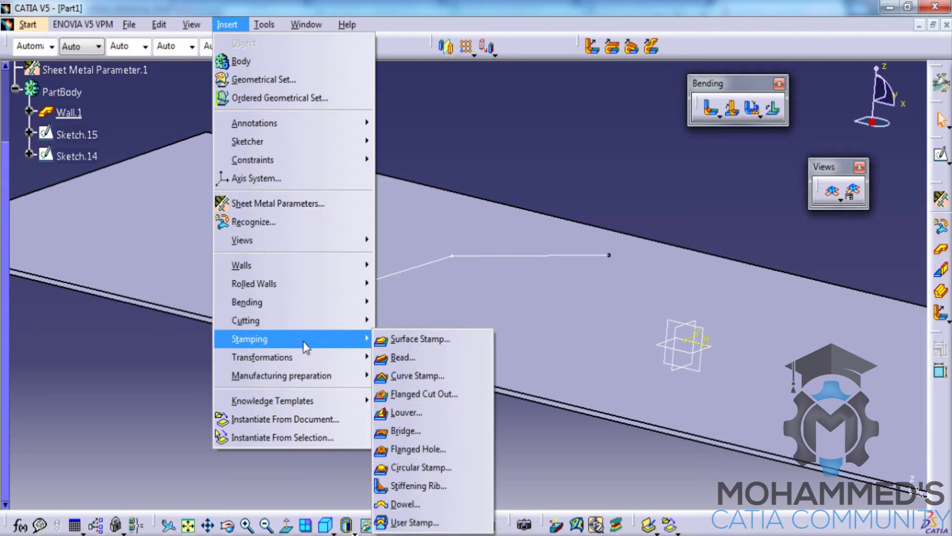
pyautogui.click(421, 376)
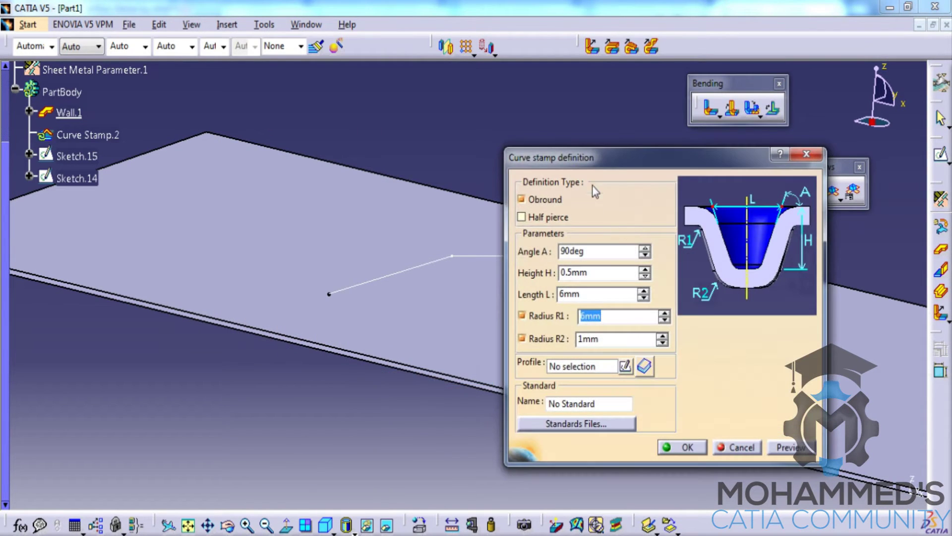
pyautogui.moveTo(609, 166); pyautogui.dragTo(221, 163)
pyautogui.moveTo(344, 167); pyautogui.dragTo(932, 194)
pyautogui.moveTo(432, 225); pyautogui.dragTo(387, 267, button='middle')
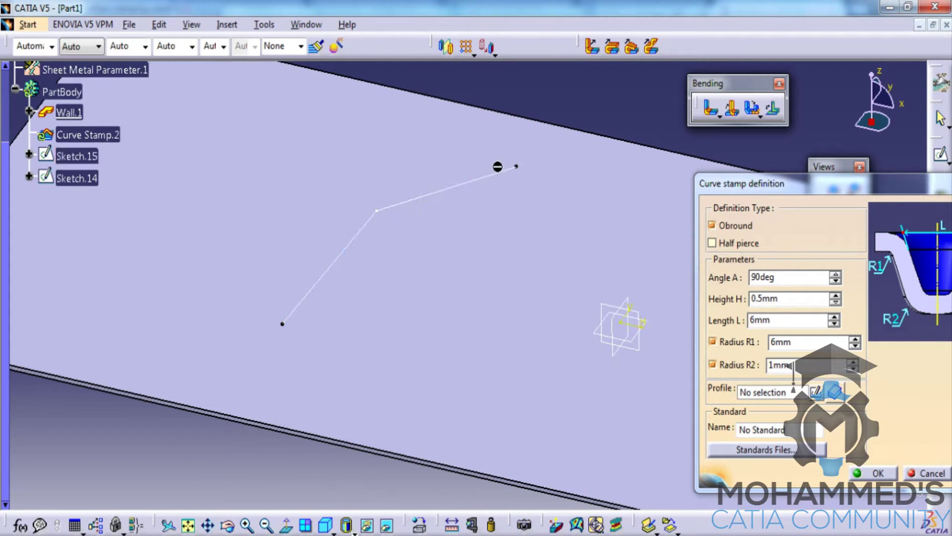
pyautogui.click(467, 183)
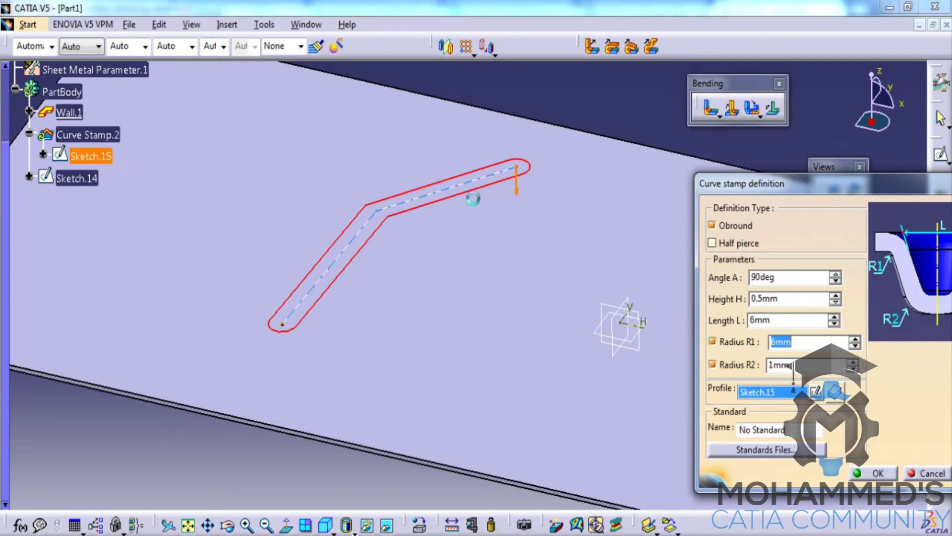
# Preview and create the obround curve stamp with 90° angle, 0.5 mm height, 6 mm length, R1 6 mm and R2 1 mm
pyautogui.moveTo(459, 210)
pyautogui.mouseDown(button='middle')
pyautogui.moveTo(451, 154)
pyautogui.moveTo(478, 87)
pyautogui.moveTo(474, 209)
pyautogui.mouseUp(button='middle')
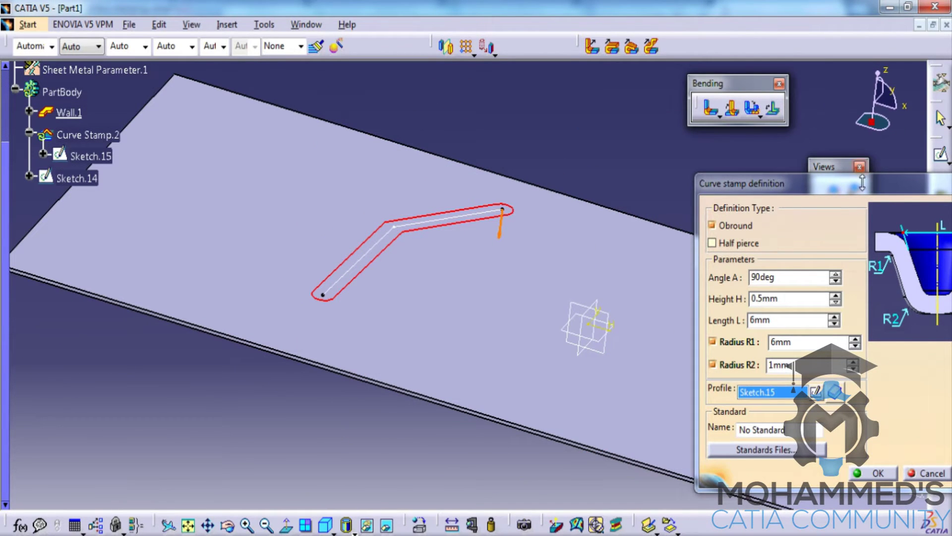
pyautogui.moveTo(870, 187); pyautogui.dragTo(711, 143)
pyautogui.click(835, 425)
pyautogui.moveTo(421, 298); pyautogui.dragTo(393, 304, button='middle')
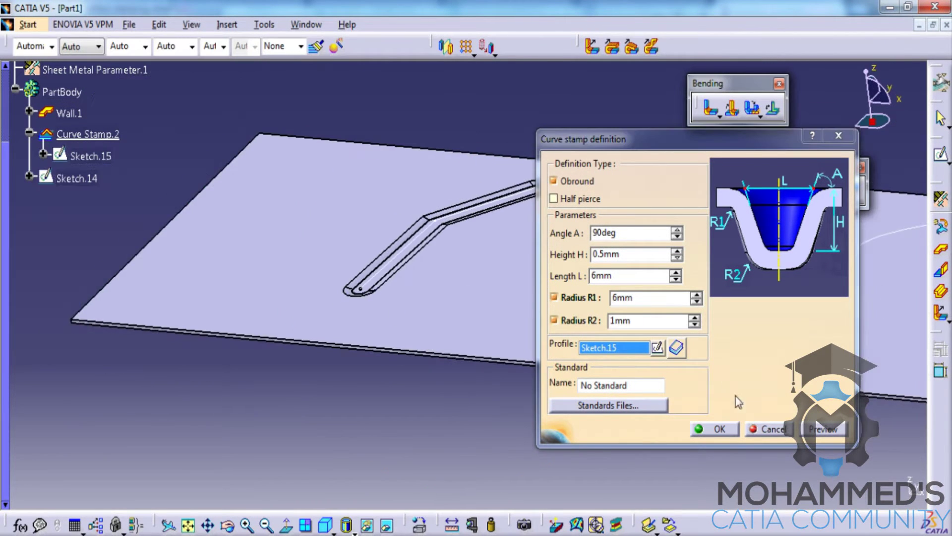
pyautogui.click(716, 430)
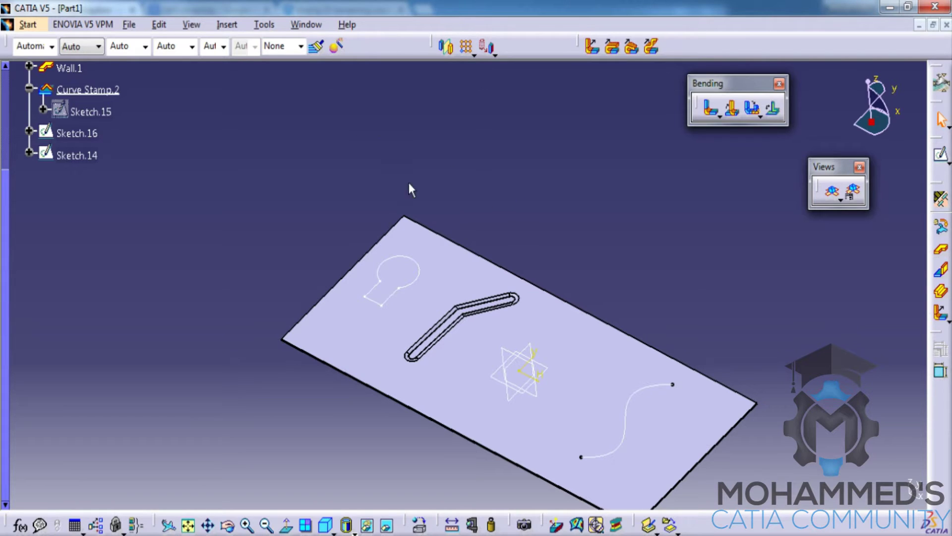
# Delete the curve stamp while keeping its profile sketch
pyautogui.scroll(4, 123, 150)
pyautogui.click(88, 179)
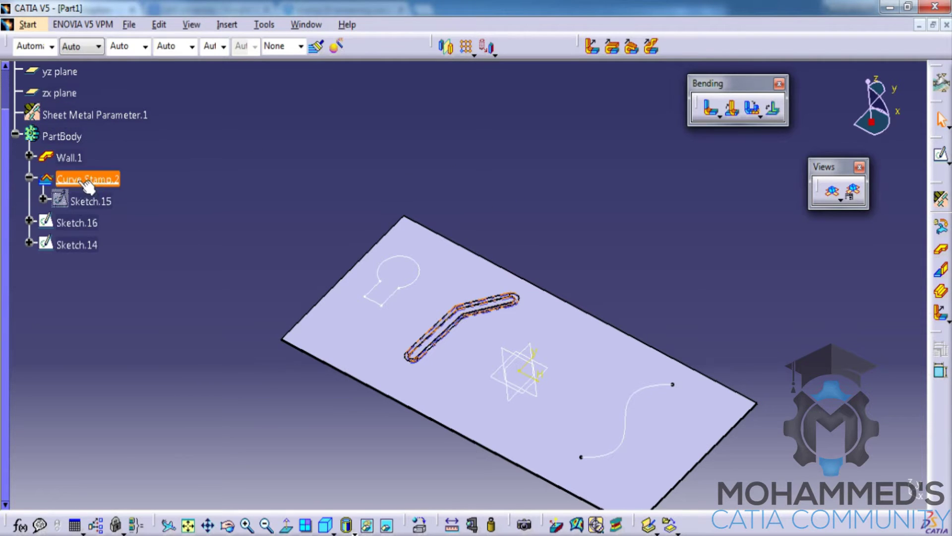
pyautogui.keyDown('ctrl'); pyautogui.click(77, 223); pyautogui.keyUp('ctrl')
pyautogui.keyDown('ctrl'); pyautogui.click(92, 245); pyautogui.keyUp('ctrl')
pyautogui.click(90, 179)
pyautogui.rightClick(98, 179)
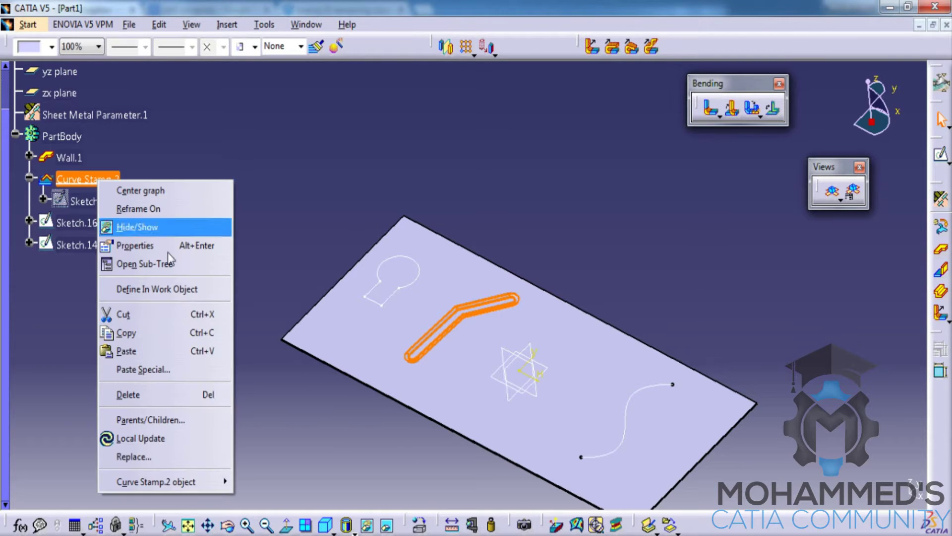
pyautogui.click(149, 395)
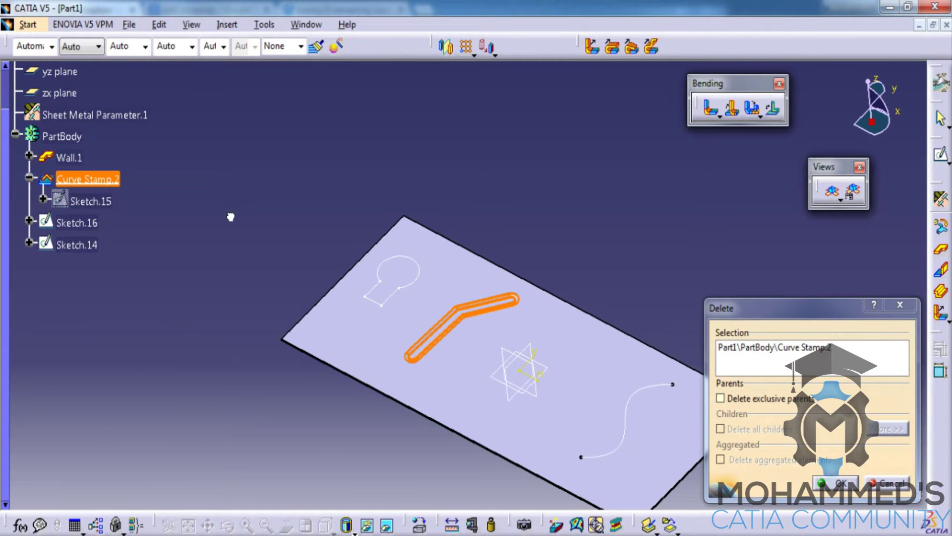
pyautogui.click(843, 484)
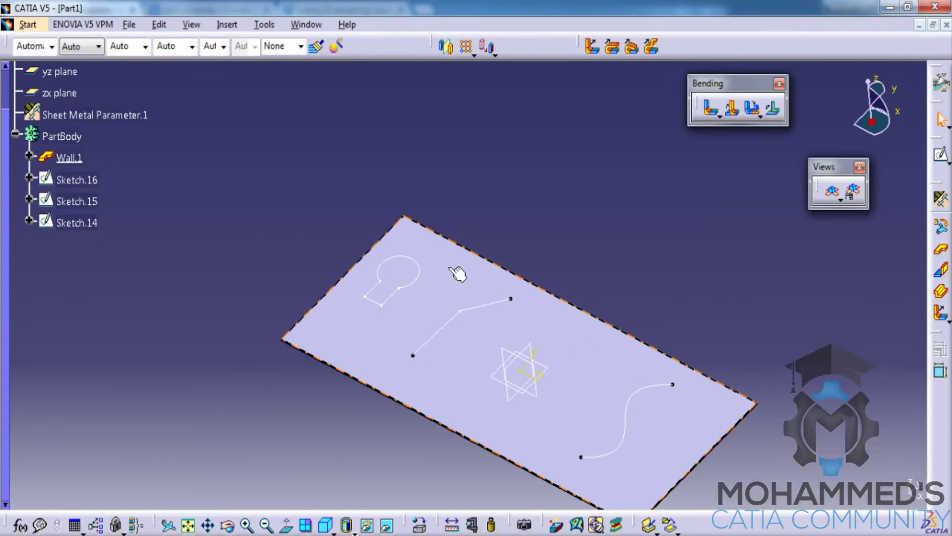
# Delete all three remaining sketches so that only the wall is left in the part body
pyautogui.click(76, 179)
pyautogui.click(77, 222)
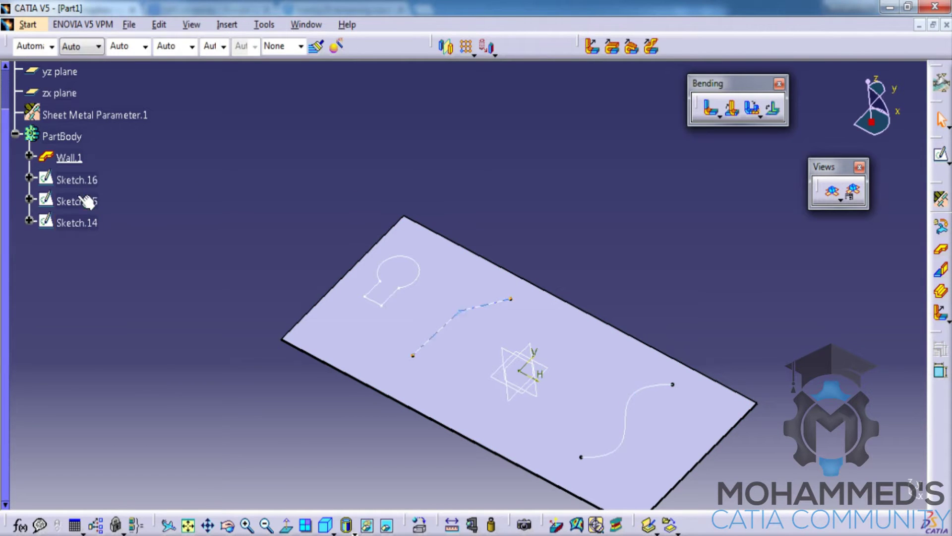
pyautogui.click(77, 180)
pyautogui.keyDown('shift'); pyautogui.click(91, 224); pyautogui.keyUp('shift')
pyautogui.rightClick(85, 227)
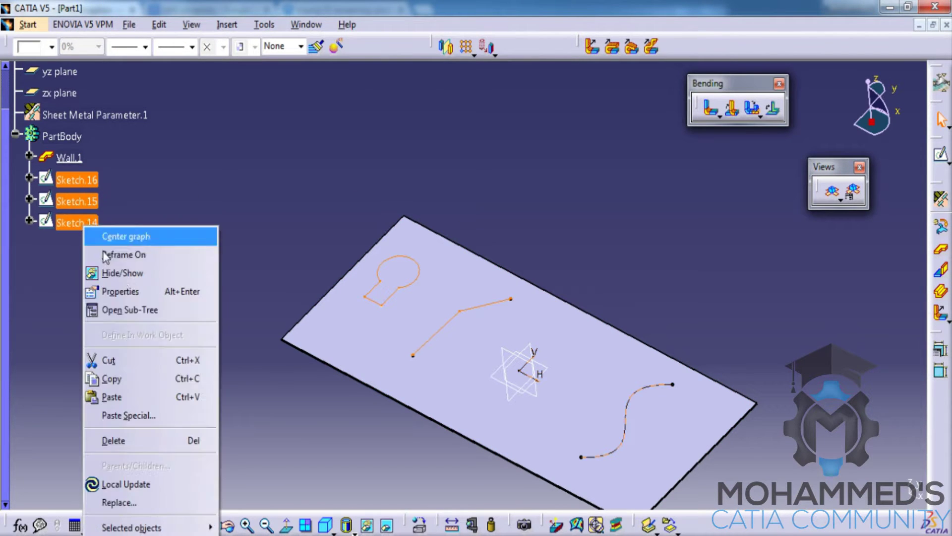
pyautogui.click(141, 441)
pyautogui.press('Return')
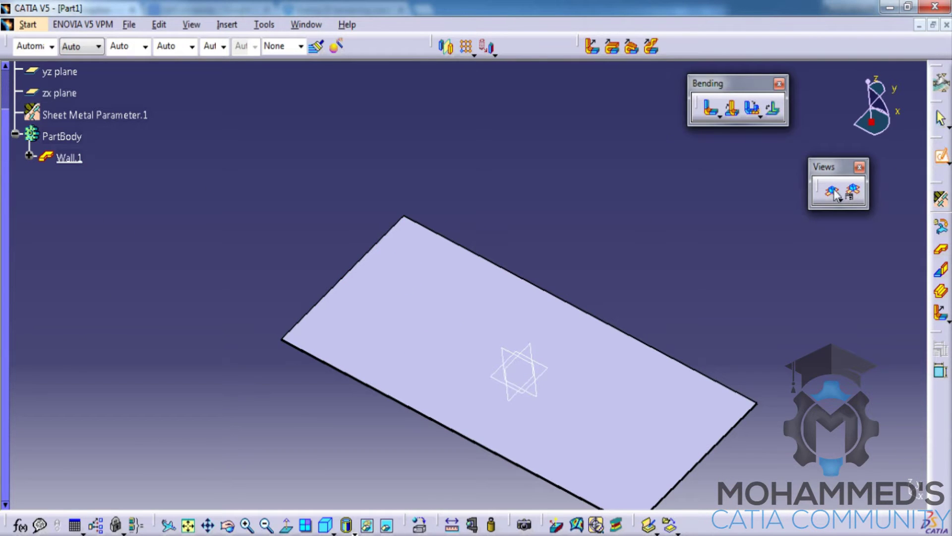
# Sketch a circle on the wall's face near one short end and a rectangle overlapping the circle's lower part
pyautogui.click(463, 315)
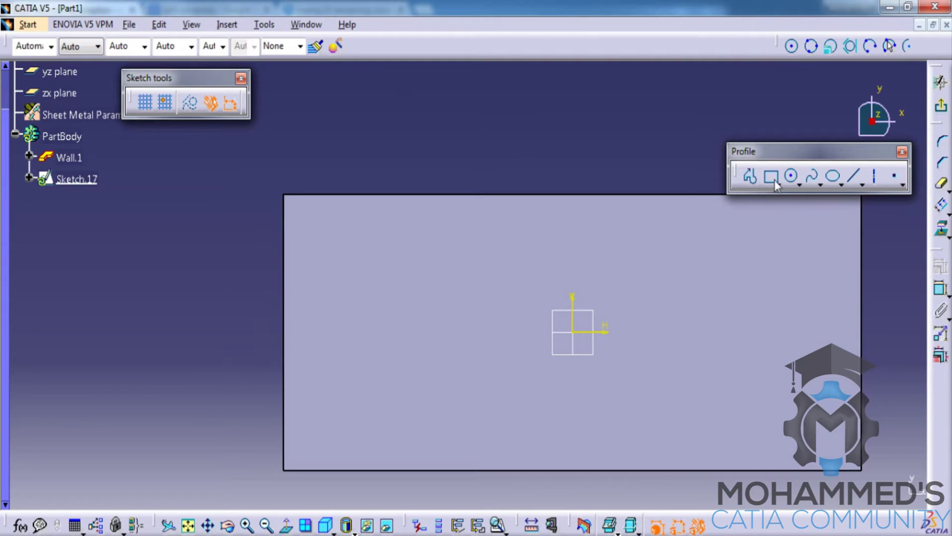
pyautogui.click(792, 176)
pyautogui.click(425, 280)
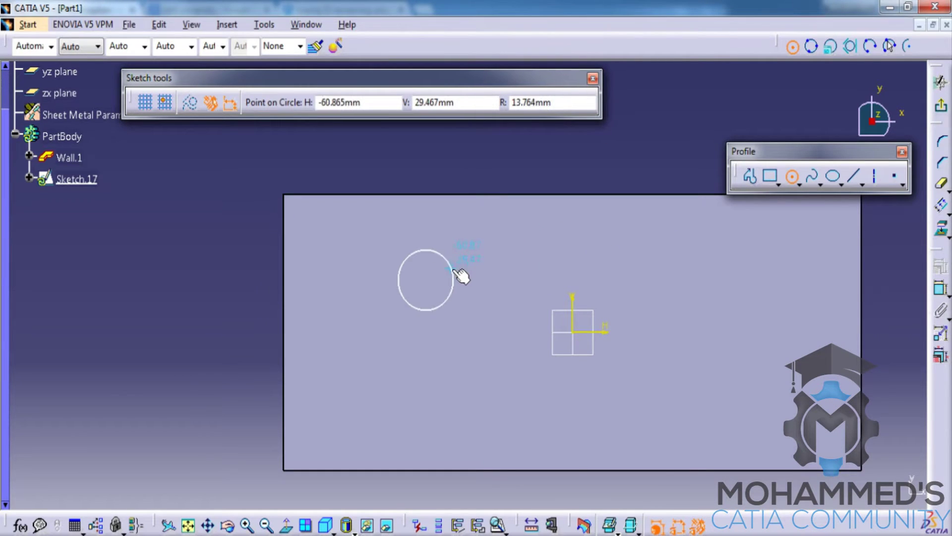
pyautogui.click(469, 266)
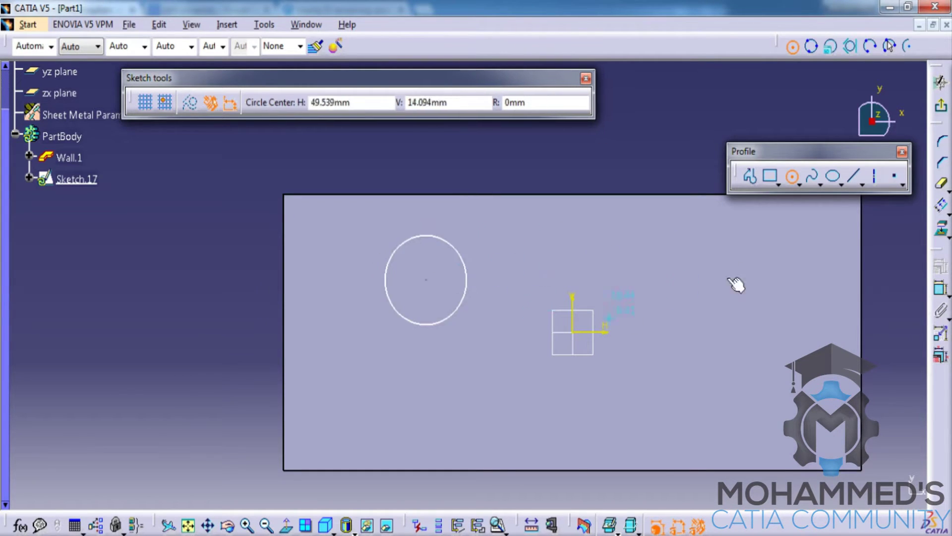
pyautogui.click(771, 177)
pyautogui.click(403, 302)
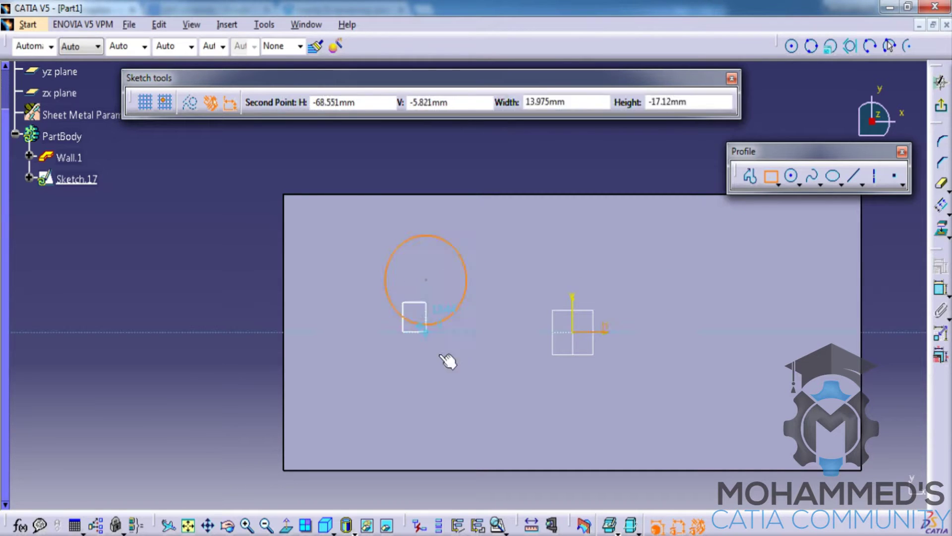
pyautogui.click(455, 370)
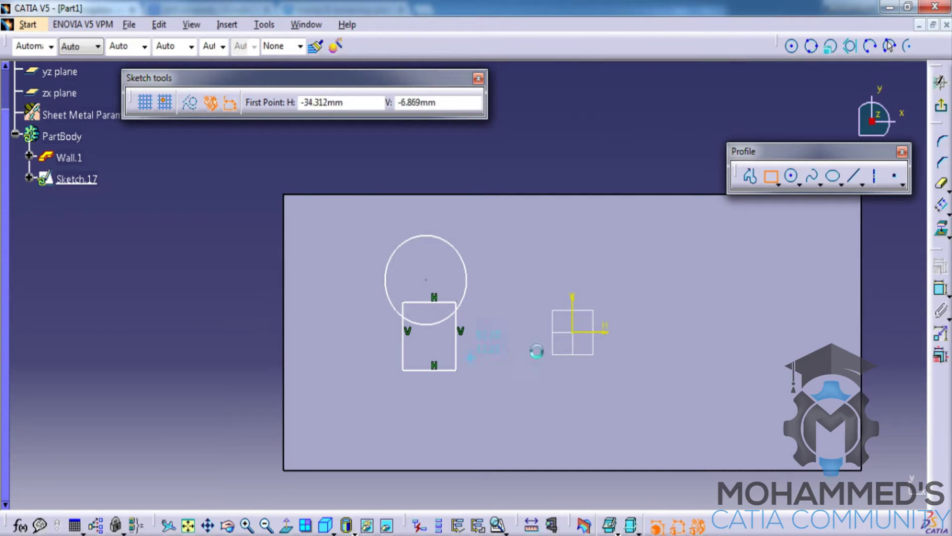
# Trim the overlapping circle and rectangle segments into one closed keyhole outline and exit the sketch
pyautogui.click(942, 185)
pyautogui.keyDown('ctrl'); pyautogui.moveTo(395, 259); pyautogui.dragTo(396, 297, button='middle'); pyautogui.keyUp('ctrl')
pyautogui.click(360, 327)
pyautogui.click(372, 317)
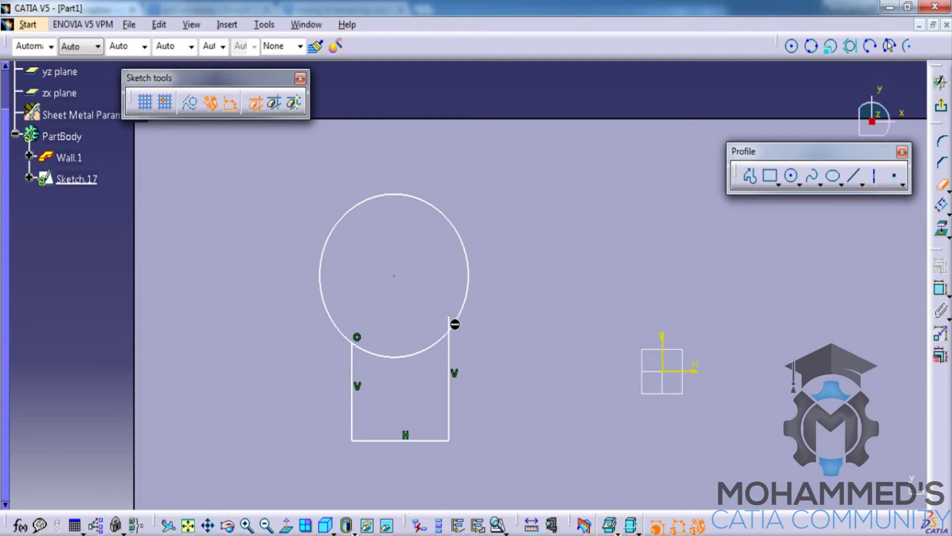
pyautogui.click(449, 323)
pyautogui.click(452, 327)
pyautogui.click(433, 341)
pyautogui.click(944, 113)
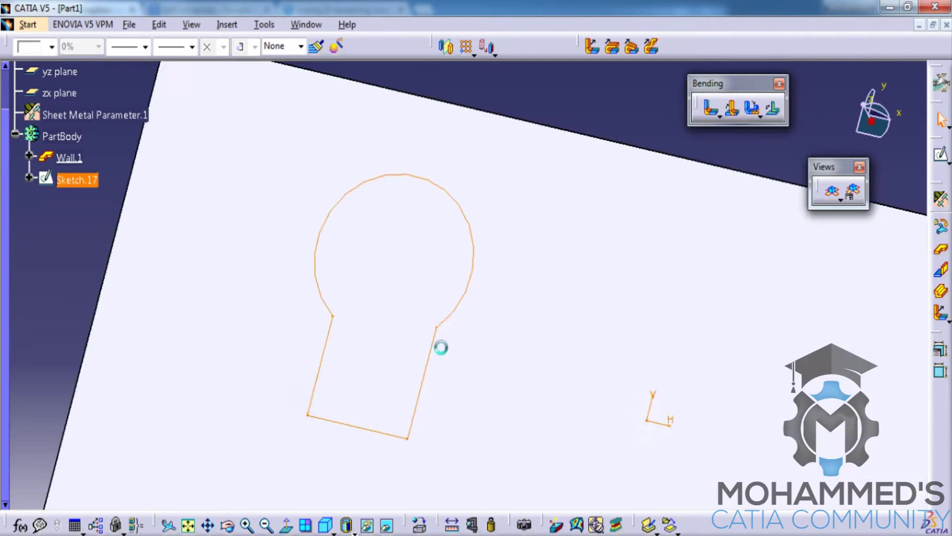
pyautogui.moveTo(438, 333); pyautogui.dragTo(411, 350, button='middle')
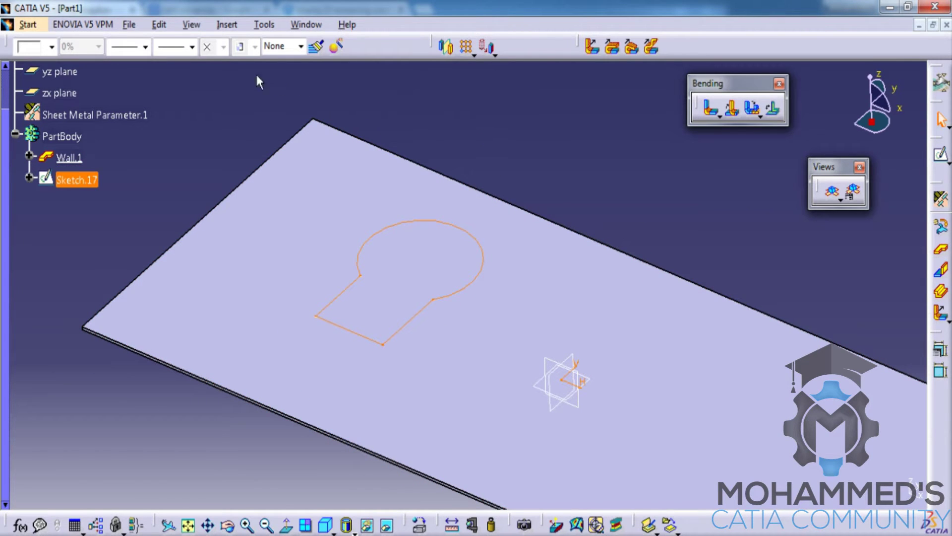
# Try to create a flanged cutout from the keyhole sketch with 2 mm height, 90° angle and 2 mm radius
pyautogui.click(227, 24)
pyautogui.moveTo(249, 340)
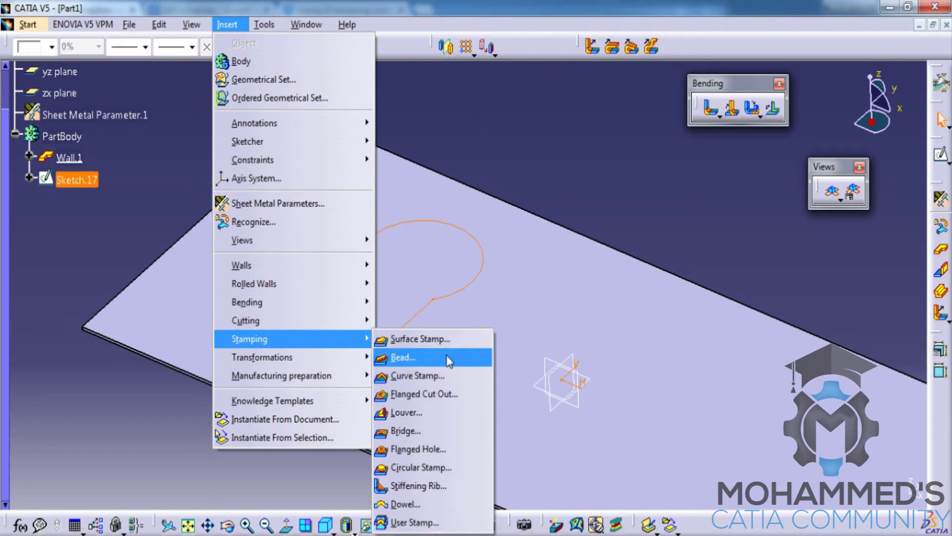
pyautogui.click(424, 394)
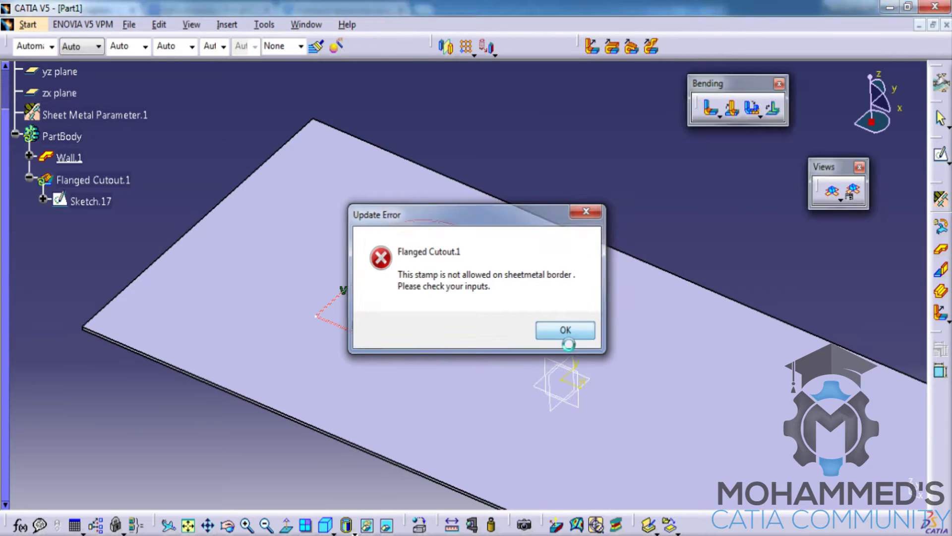
pyautogui.click(561, 331)
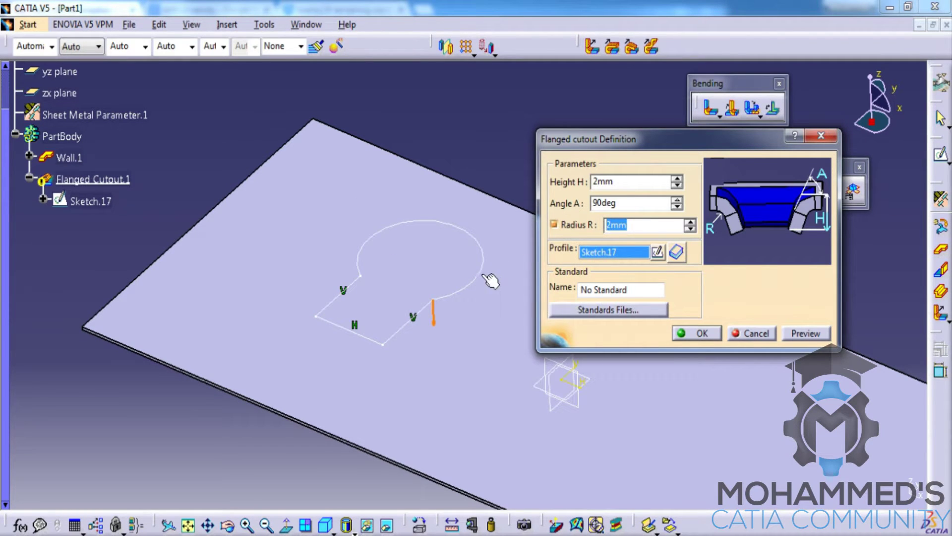
pyautogui.click(599, 254)
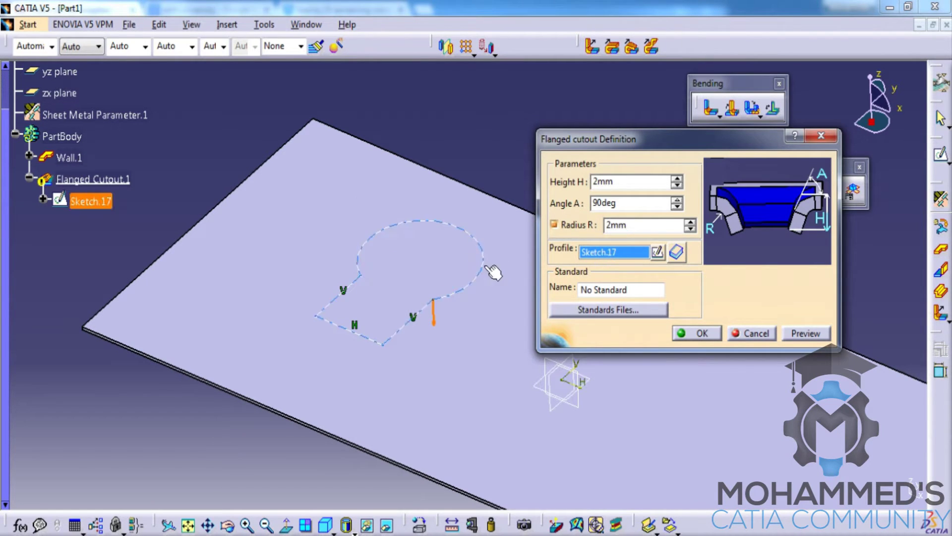
pyautogui.click(487, 266)
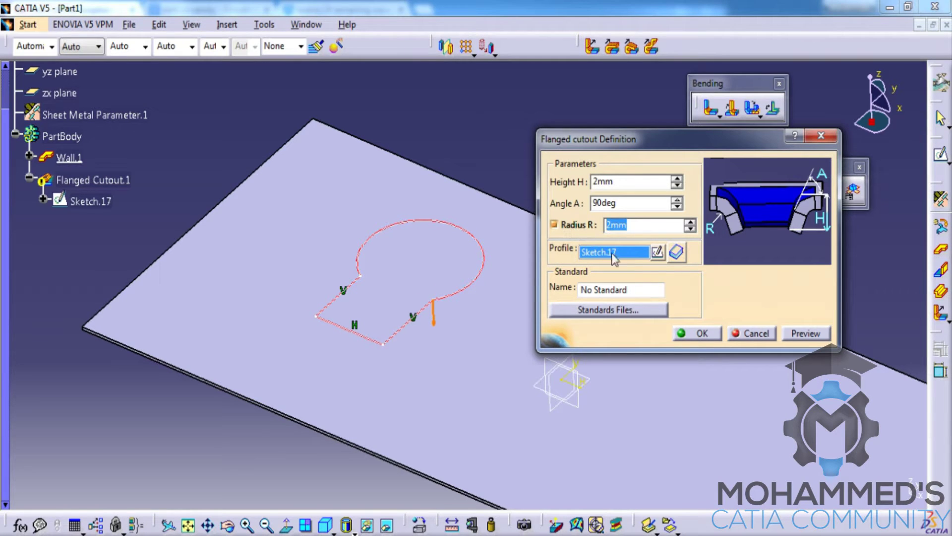
# Try the keyhole flanged cutout with a 4 mm radius, then cancel the feature
pyautogui.moveTo(630, 229); pyautogui.dragTo(511, 210)
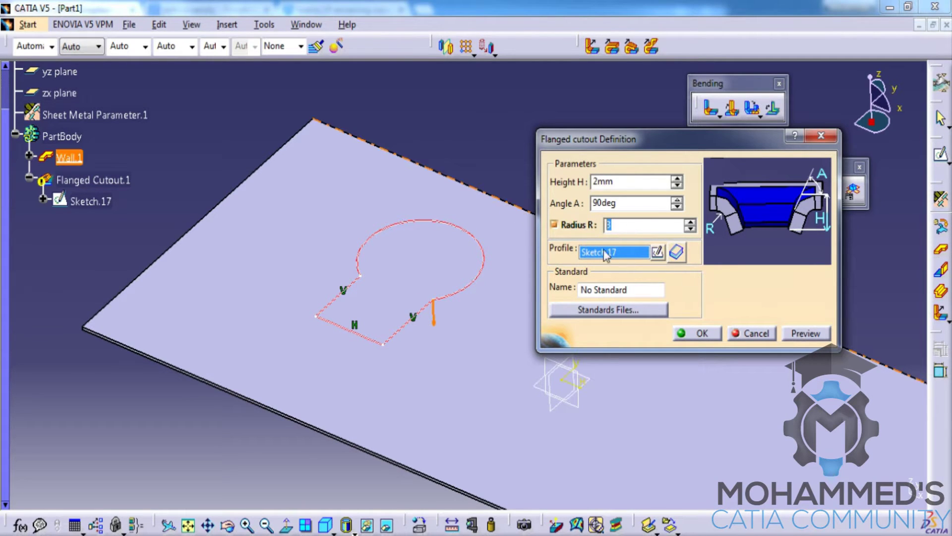
pyautogui.write('4')
pyautogui.click(801, 333)
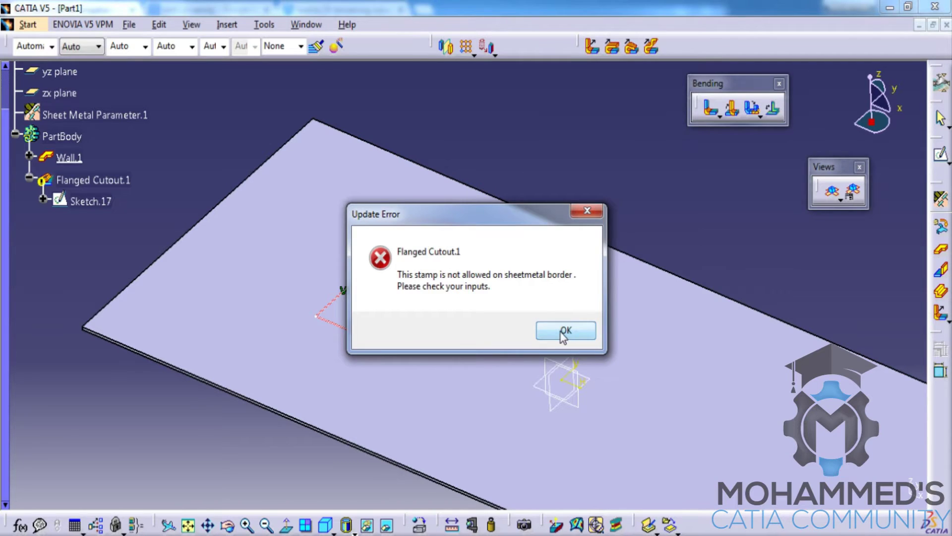
pyautogui.click(564, 330)
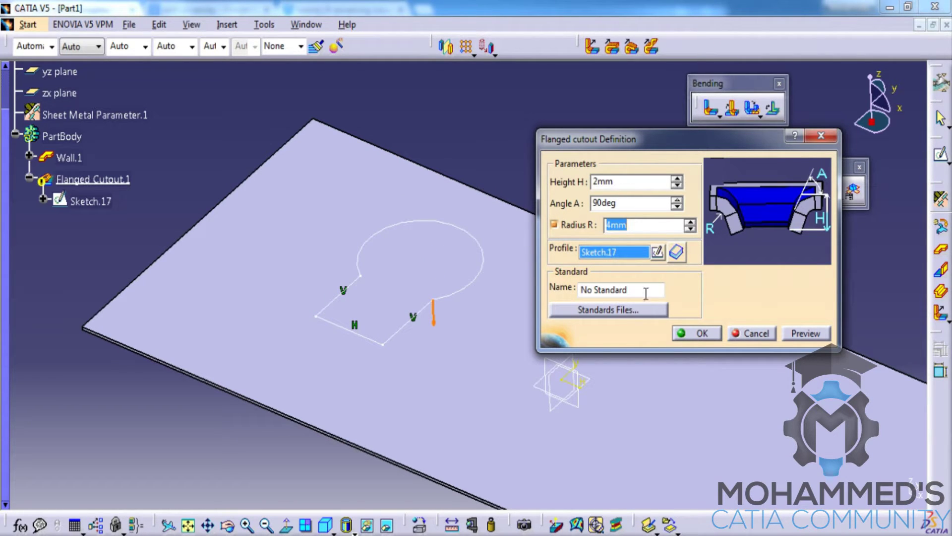
pyautogui.click(753, 335)
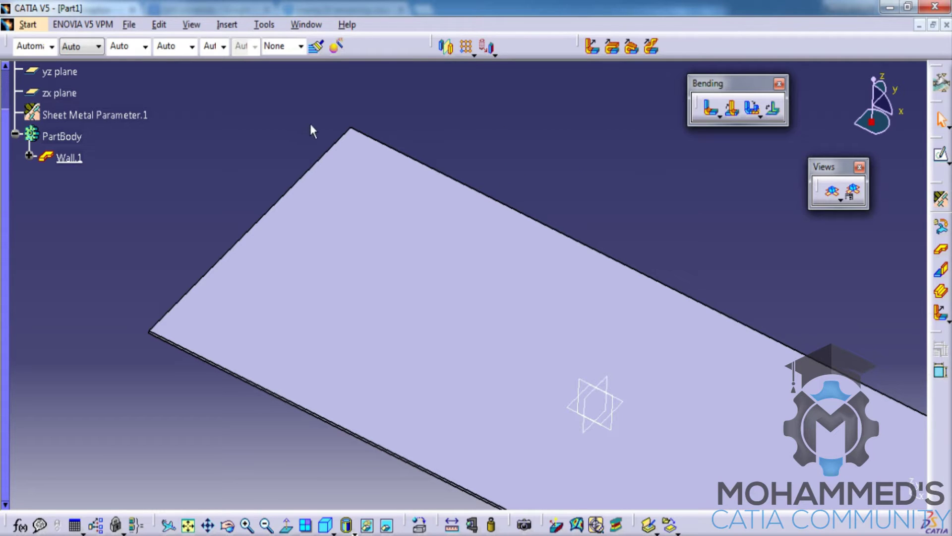
# Sketch a rectangle on the wall's face near the same short end and exit the sketch
pyautogui.click(225, 25)
pyautogui.click(651, 159)
pyautogui.click(444, 251)
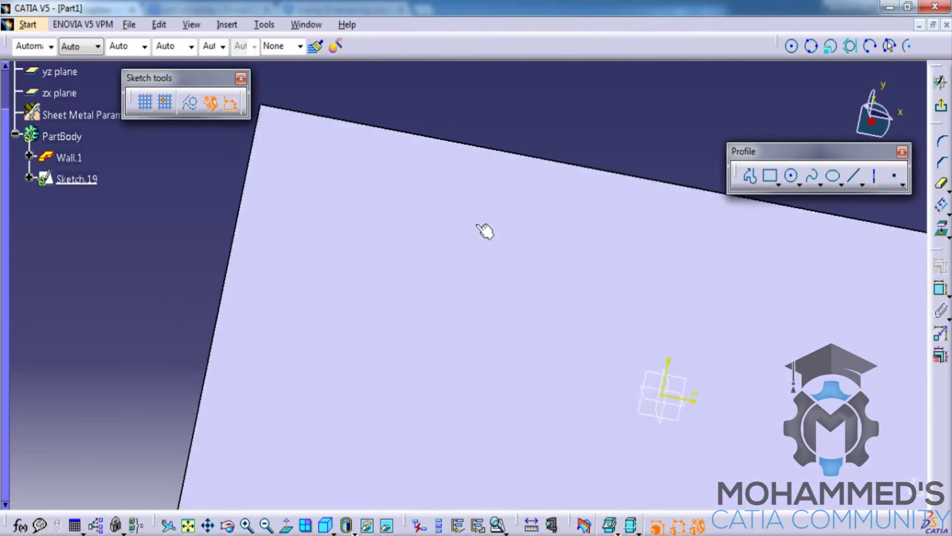
pyautogui.click(368, 284)
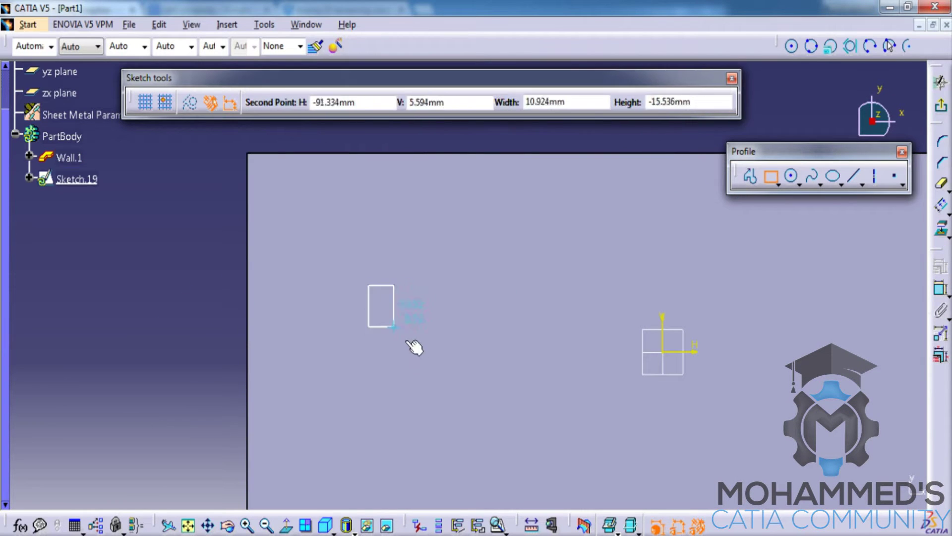
pyautogui.click(452, 402)
pyautogui.click(941, 105)
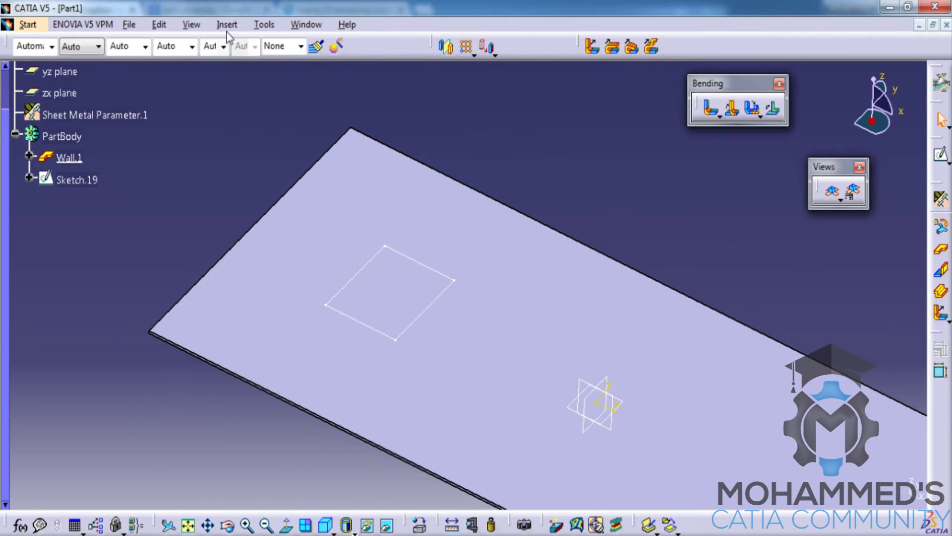
# Preview and create a flanged cutout from the rectangle sketch with 2 mm height, 90° angle and 1 mm radius
pyautogui.click(224, 26)
pyautogui.moveTo(266, 326)
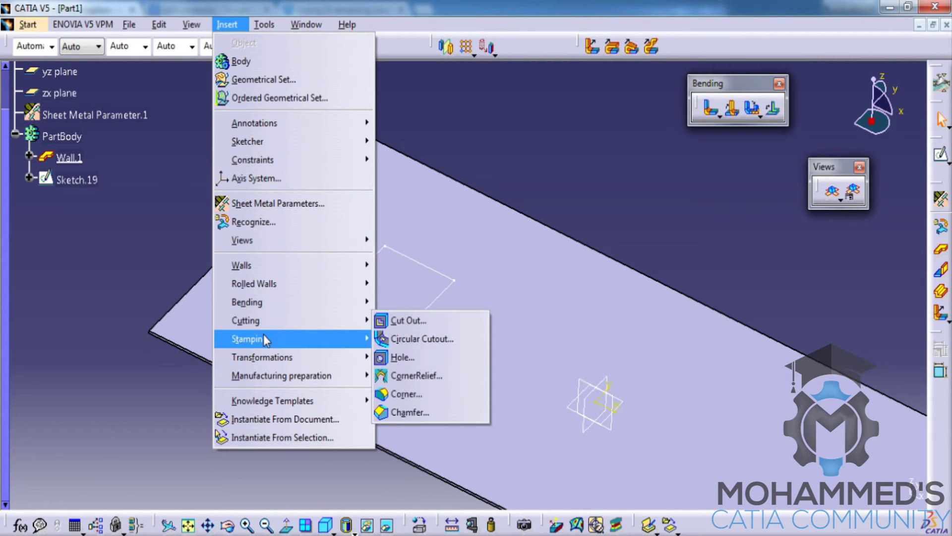
pyautogui.click(418, 394)
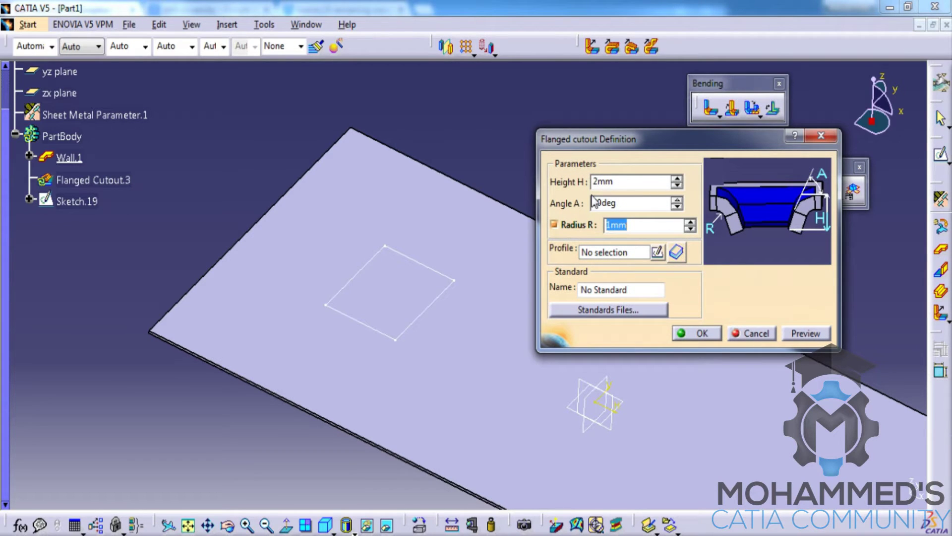
pyautogui.click(426, 270)
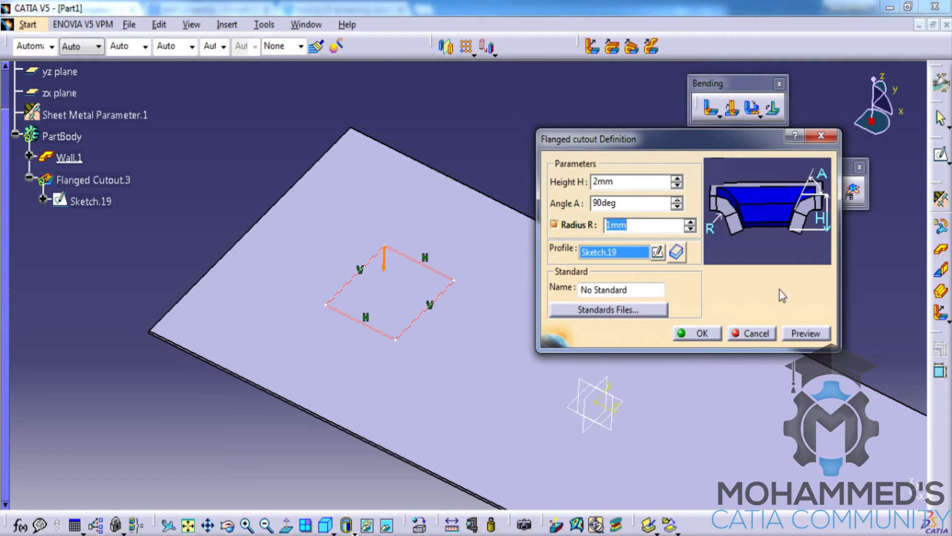
pyautogui.click(808, 333)
pyautogui.moveTo(437, 253)
pyautogui.mouseDown(button='middle')
pyautogui.moveTo(502, 272)
pyautogui.moveTo(504, 222)
pyautogui.mouseUp(button='middle')
pyautogui.keyDown('ctrl'); pyautogui.moveTo(422, 286); pyautogui.dragTo(364, 310, button='middle'); pyautogui.keyUp('ctrl')
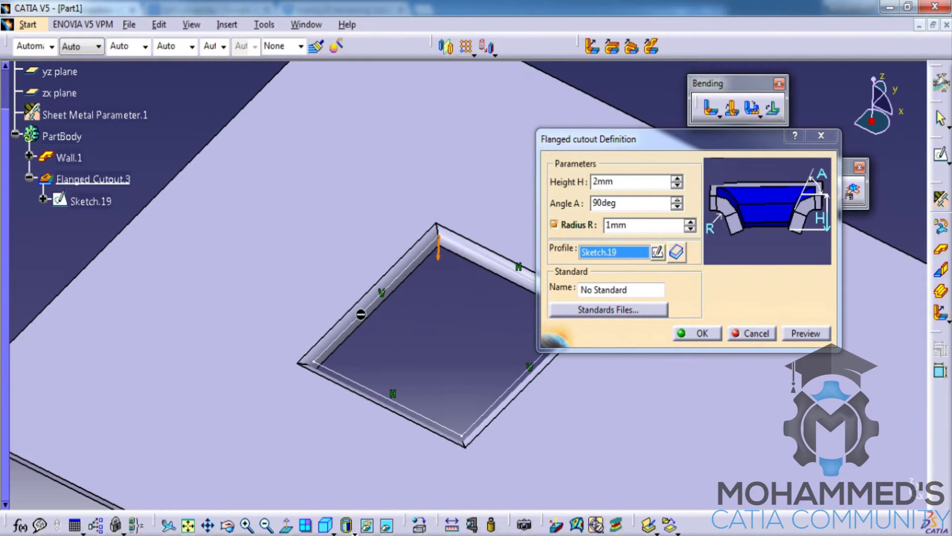
pyautogui.moveTo(374, 346)
pyautogui.keyDown('ctrl'); pyautogui.mouseDown(button='middle')
pyautogui.moveTo(325, 344)
pyautogui.moveTo(404, 308)
pyautogui.moveTo(357, 340)
pyautogui.moveTo(393, 253)
pyautogui.moveTo(418, 229)
pyautogui.moveTo(362, 314)
pyautogui.moveTo(462, 351)
pyautogui.mouseUp(button='middle'); pyautogui.keyUp('ctrl')
pyautogui.click(706, 334)
# Sketch a long narrow rectangle on the wall, parallel to the short edge opposite the flanged cutout, and exit the sketch
pyautogui.keyDown('ctrl'); pyautogui.moveTo(495, 223); pyautogui.dragTo(584, 160, button='middle'); pyautogui.keyUp('ctrl')
pyautogui.moveTo(579, 243); pyautogui.dragTo(549, 239, button='middle')
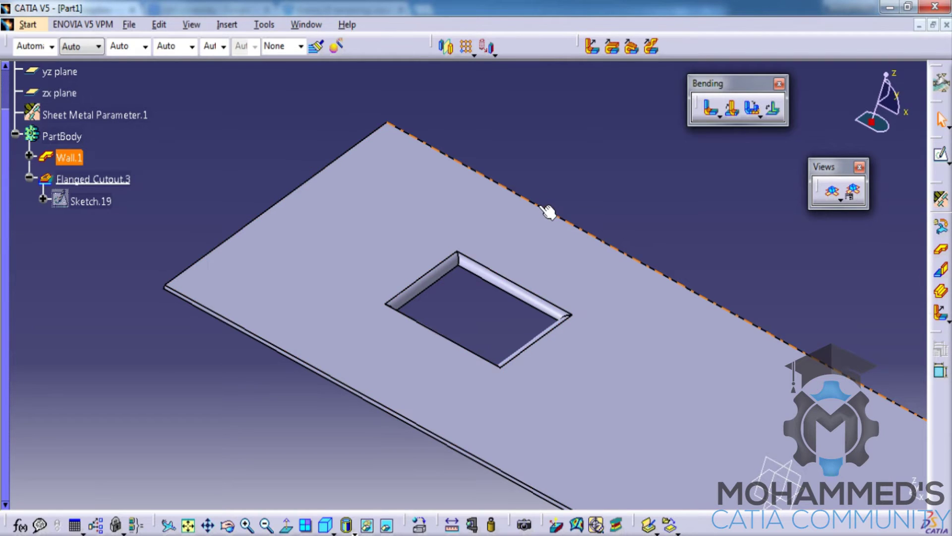
pyautogui.moveTo(638, 293)
pyautogui.mouseDown(button='middle')
pyautogui.moveTo(561, 236)
pyautogui.moveTo(641, 340)
pyautogui.moveTo(423, 225)
pyautogui.moveTo(429, 248)
pyautogui.mouseUp(button='middle')
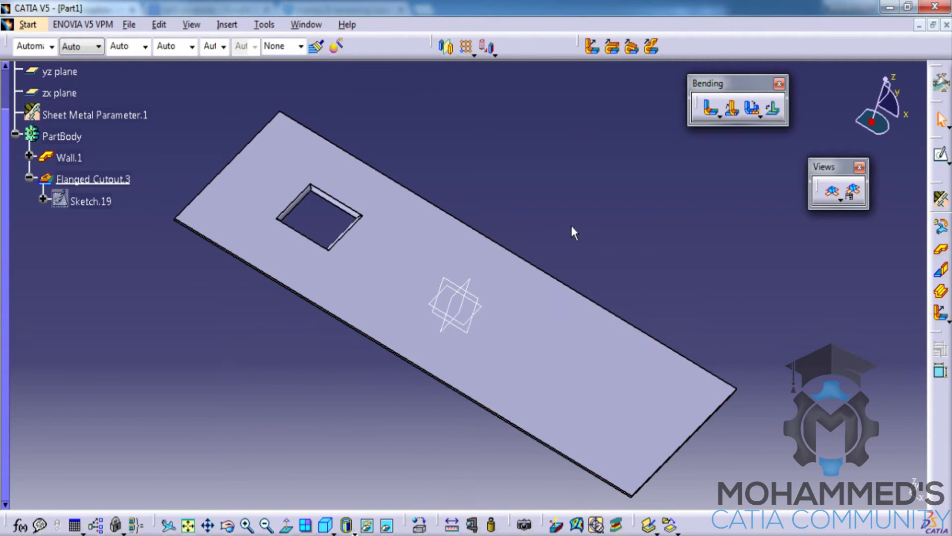
pyautogui.click(646, 349)
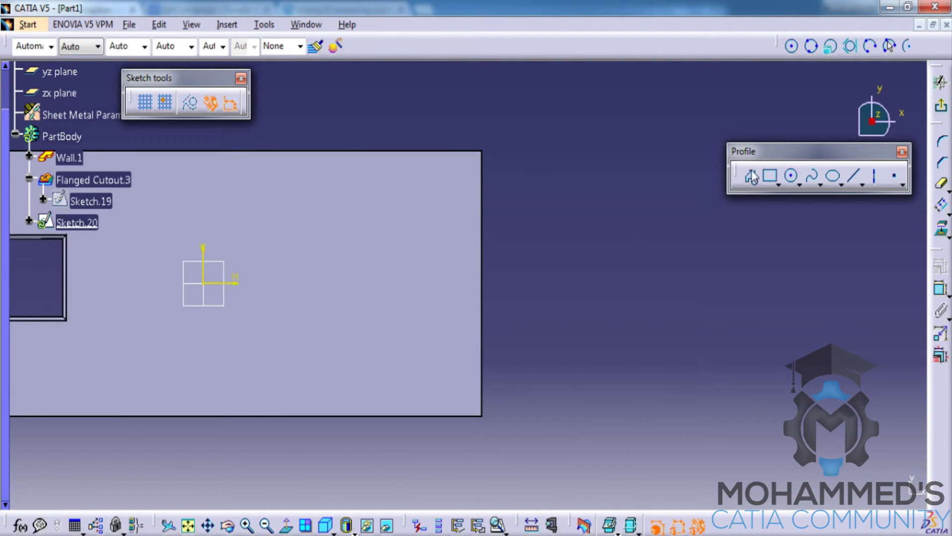
pyautogui.click(771, 176)
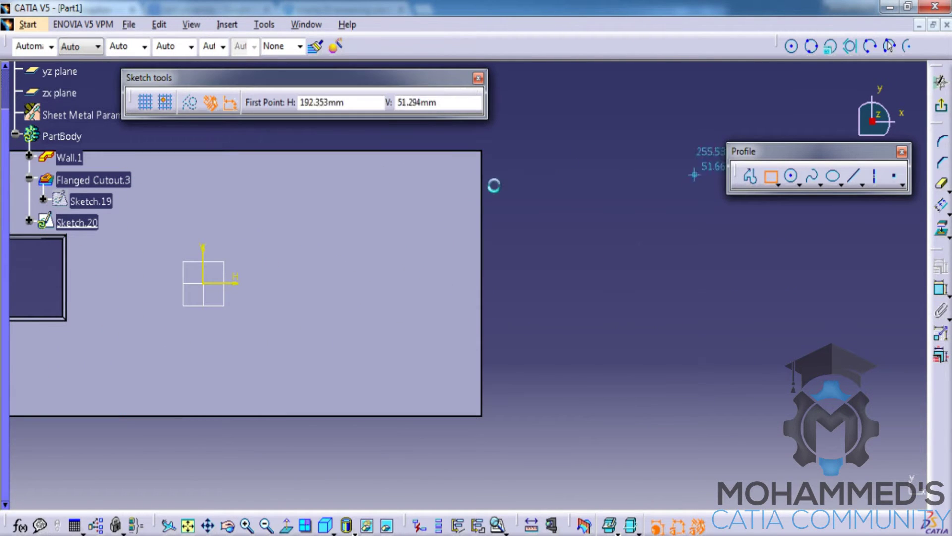
pyautogui.click(442, 169)
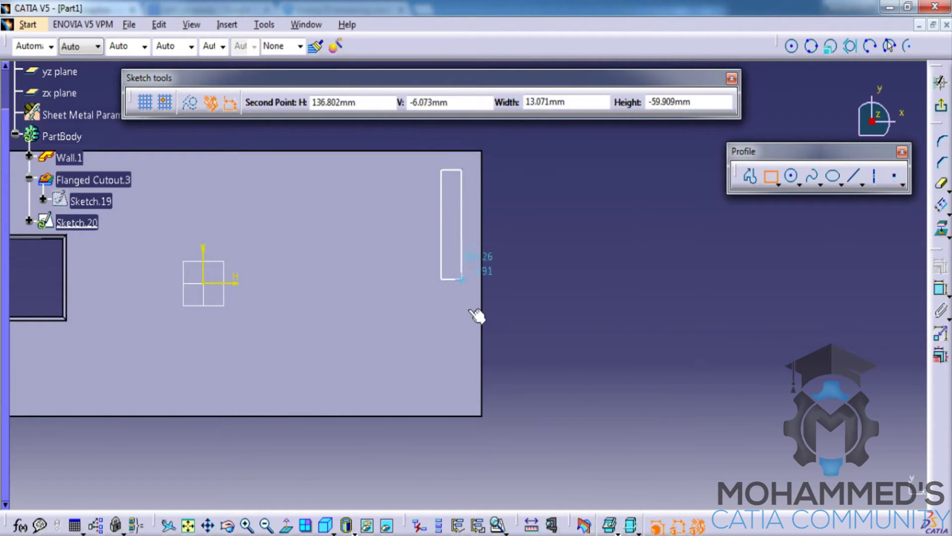
pyautogui.click(459, 388)
pyautogui.click(942, 111)
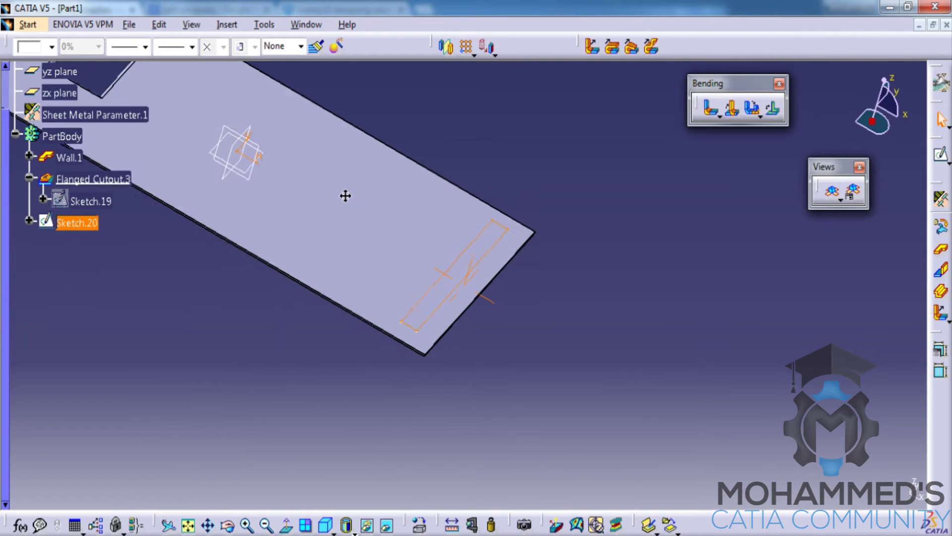
# Start a Louver from the narrow rectangle sketch, using its long side nearest the wall's short edge as the opening line
pyautogui.moveTo(356, 241); pyautogui.dragTo(416, 311, button='middle')
pyautogui.moveTo(477, 306); pyautogui.dragTo(446, 296, button='middle')
pyautogui.scroll(-1, 437, 198)
pyautogui.click(436, 197)
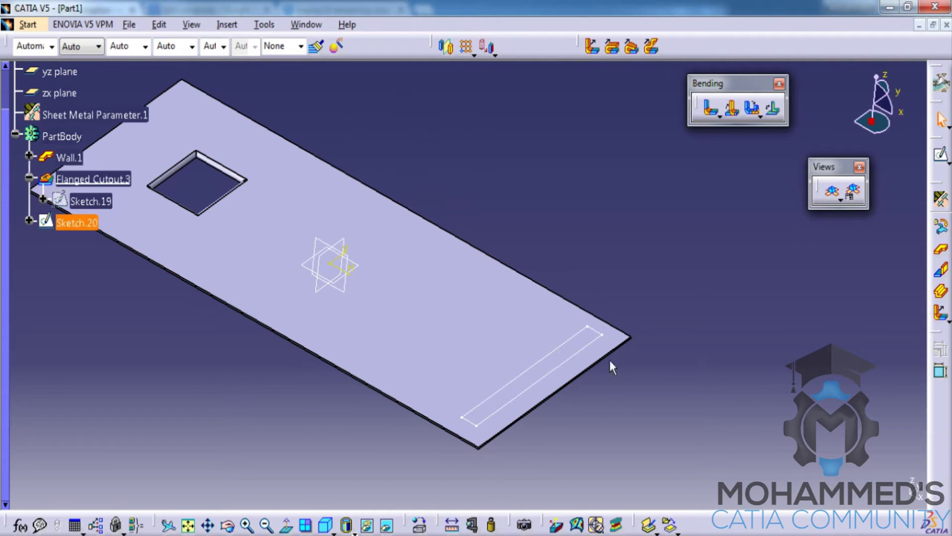
pyautogui.click(191, 25)
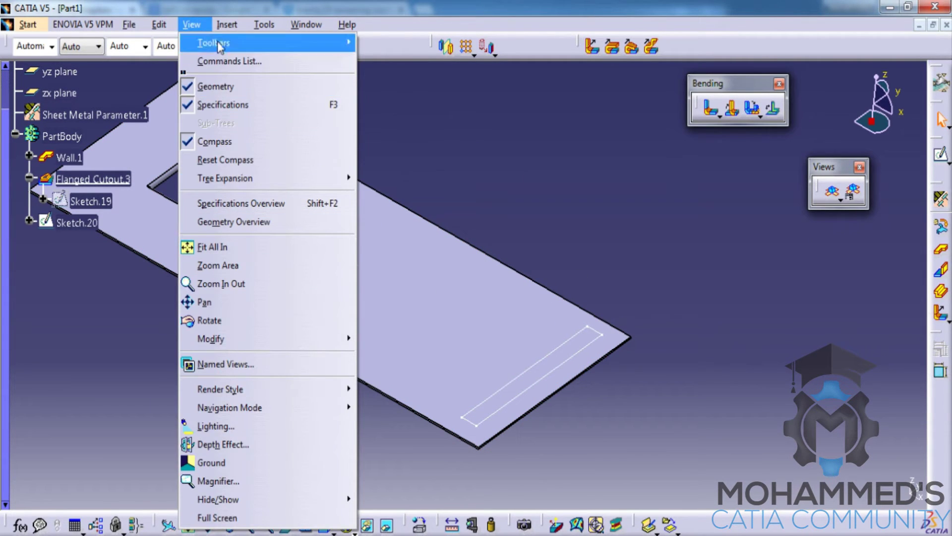
pyautogui.click(227, 24)
pyautogui.moveTo(276, 339)
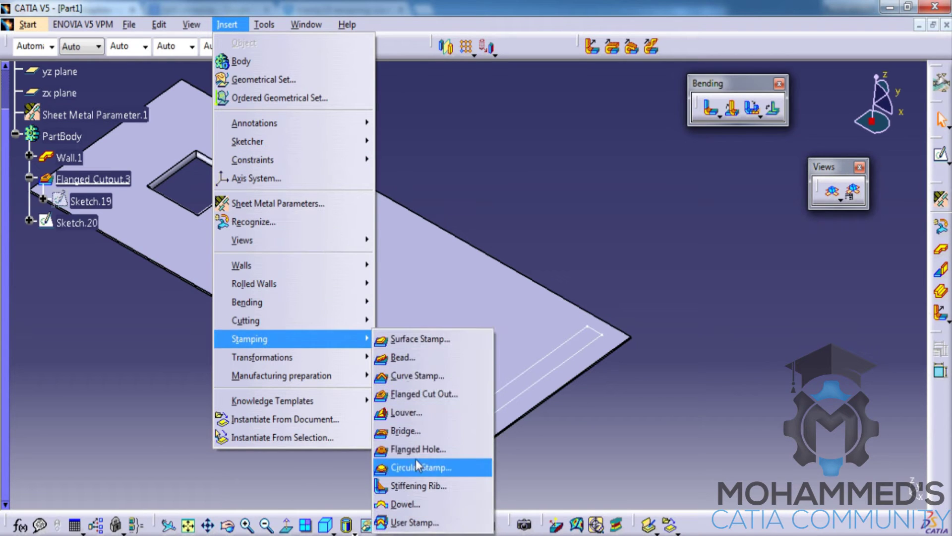
pyautogui.click(431, 419)
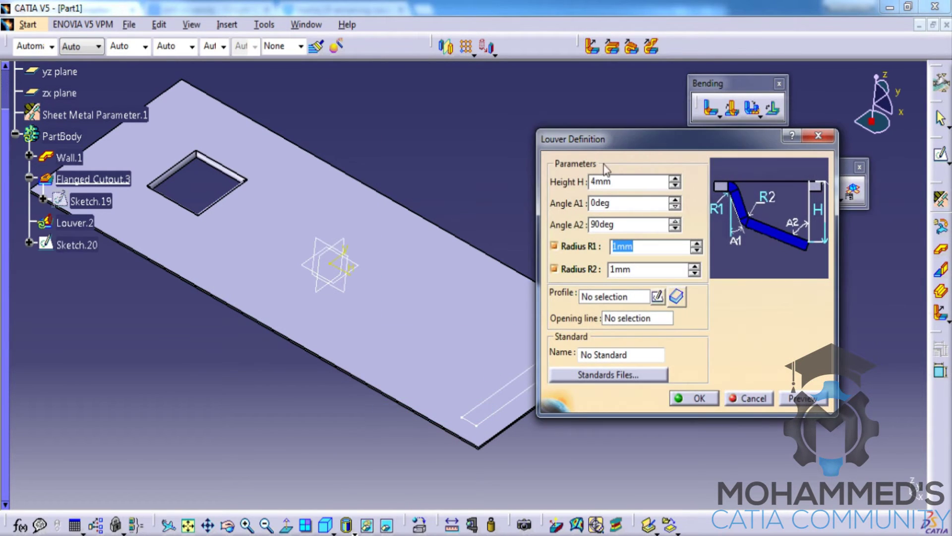
pyautogui.click(559, 378)
pyautogui.moveTo(439, 300)
pyautogui.mouseDown(button='middle')
pyautogui.moveTo(270, 195)
pyautogui.moveTo(317, 198)
pyautogui.mouseUp(button='middle')
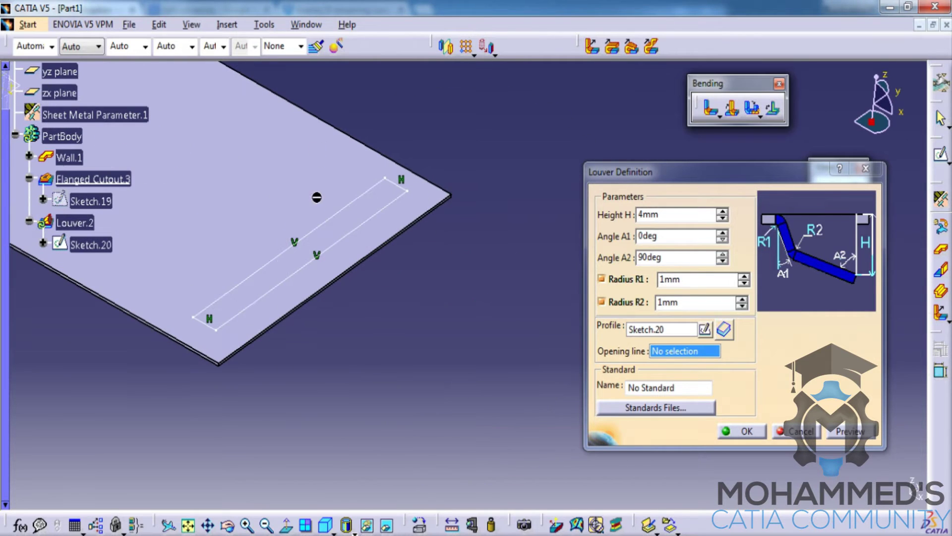
pyautogui.click(367, 239)
# Create the louver with 6 mm height, angle A1 0°, angle A2 90° and both radii 1 mm
pyautogui.moveTo(381, 247); pyautogui.dragTo(476, 278, button='middle')
pyautogui.moveTo(372, 290); pyautogui.dragTo(437, 161, button='middle')
pyautogui.moveTo(293, 271); pyautogui.dragTo(308, 312, button='middle')
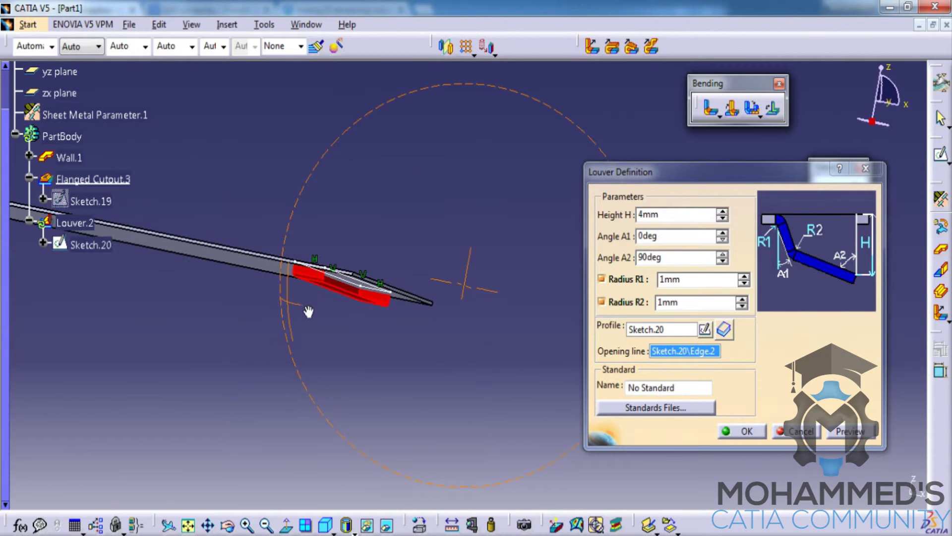
pyautogui.moveTo(337, 252); pyautogui.dragTo(370, 191, button='middle')
pyautogui.moveTo(383, 231); pyautogui.dragTo(289, 303, button='middle')
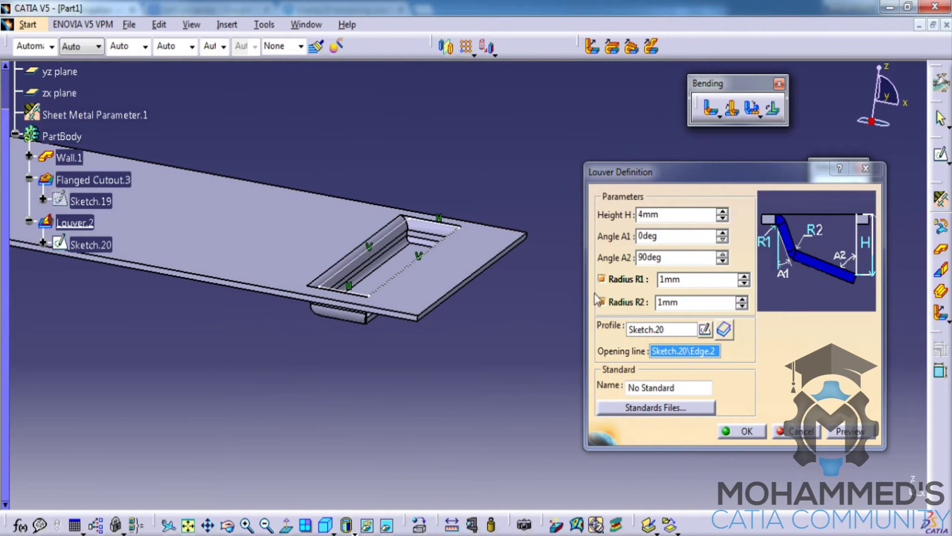
pyautogui.moveTo(677, 224); pyautogui.dragTo(602, 229)
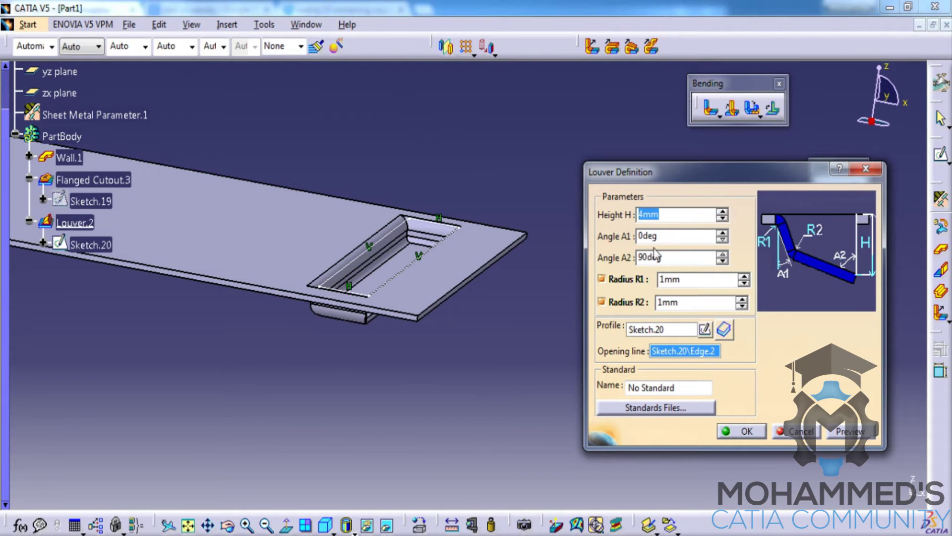
pyautogui.moveTo(373, 263); pyautogui.dragTo(347, 258, button='middle')
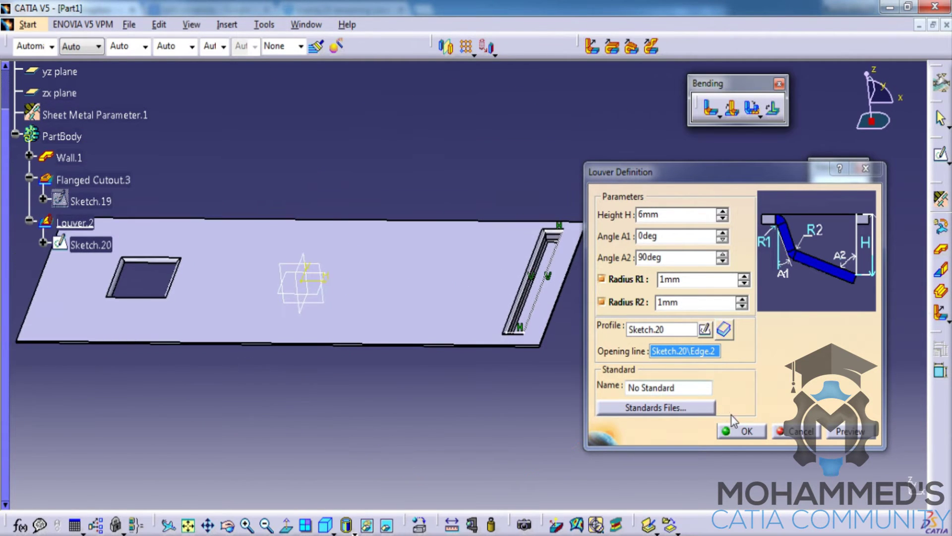
pyautogui.click(739, 433)
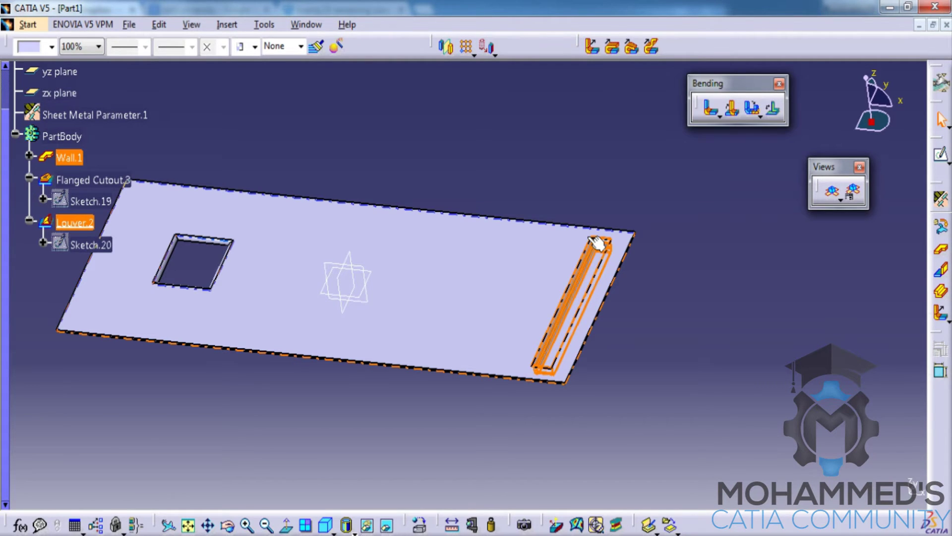
# Sketch a single point on the wall's face between the origin and the louver, and exit the sketch
pyautogui.click(446, 132)
pyautogui.hotkey('alt', 'i')
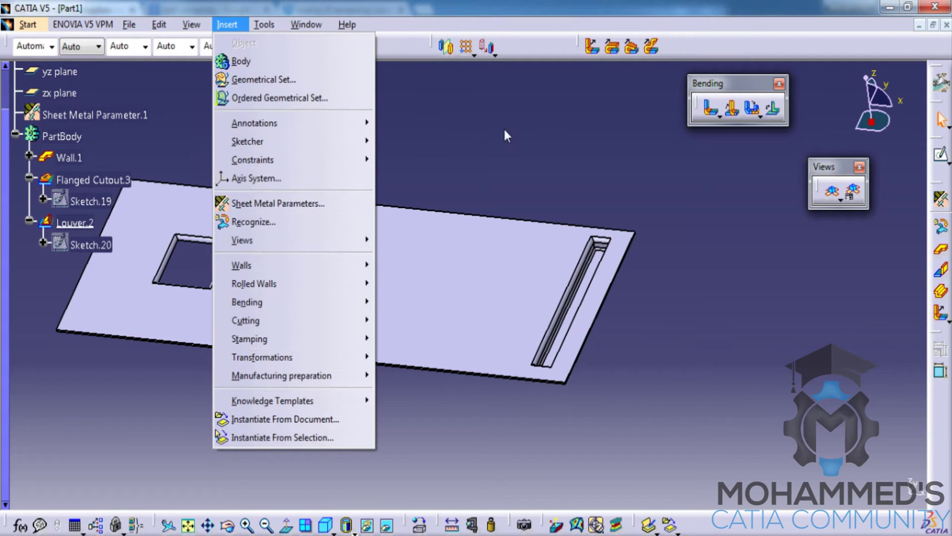
pyautogui.press('Escape')
pyautogui.click(473, 251)
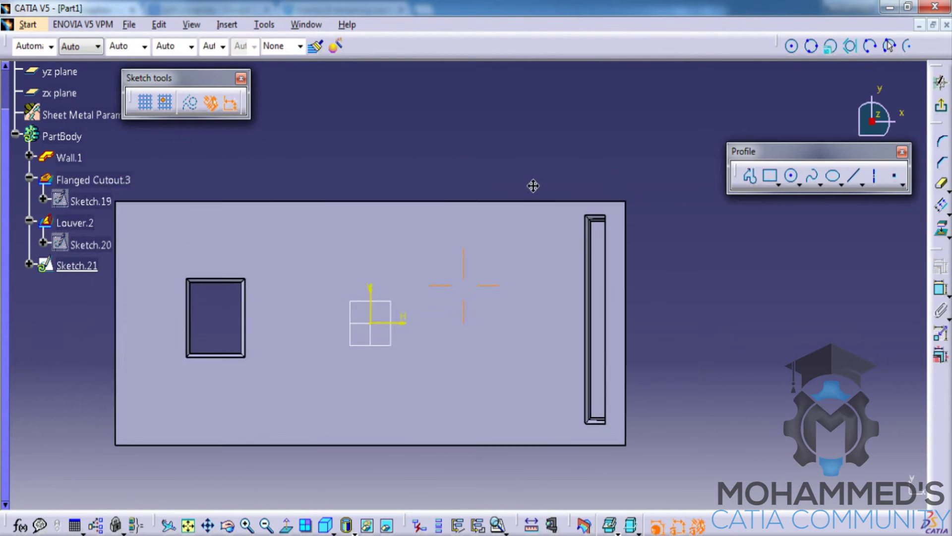
pyautogui.click(896, 177)
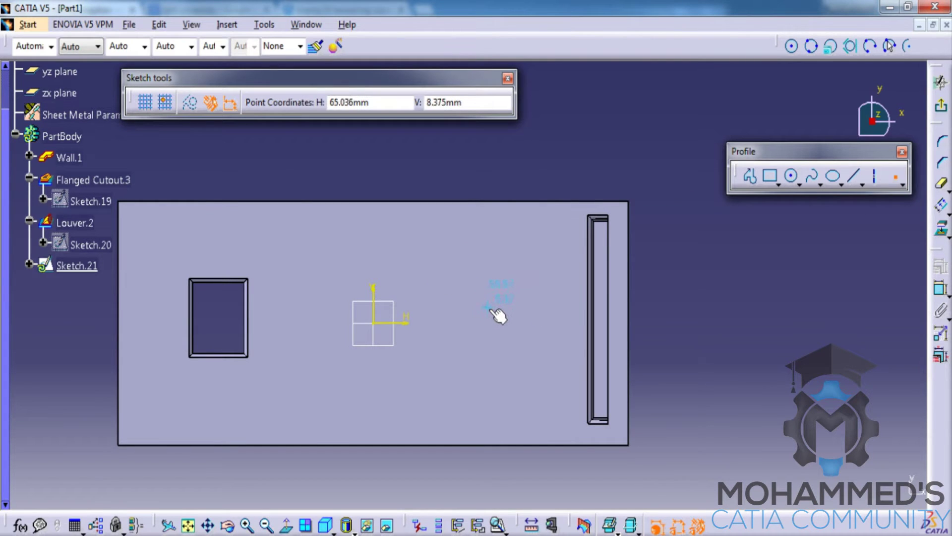
pyautogui.click(494, 304)
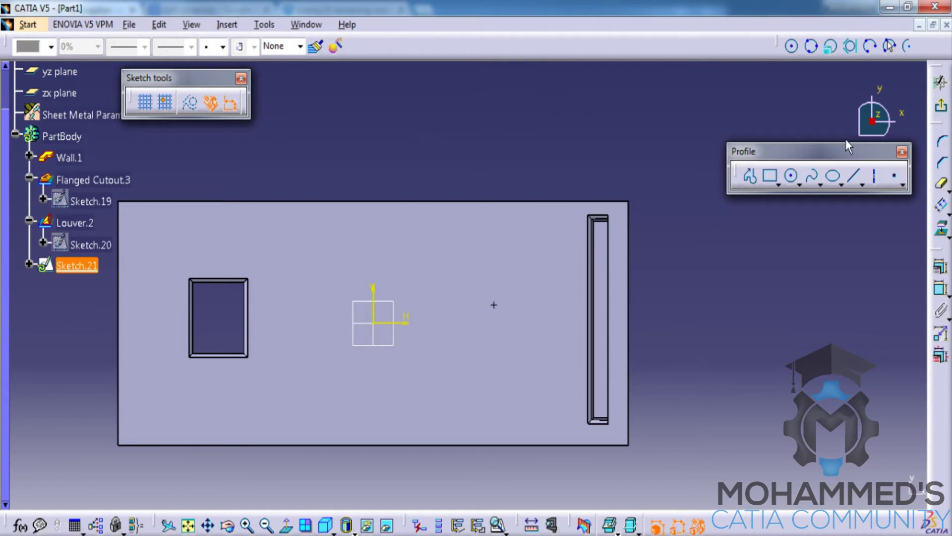
pyautogui.click(940, 111)
pyautogui.moveTo(512, 287); pyautogui.dragTo(461, 226, button='middle')
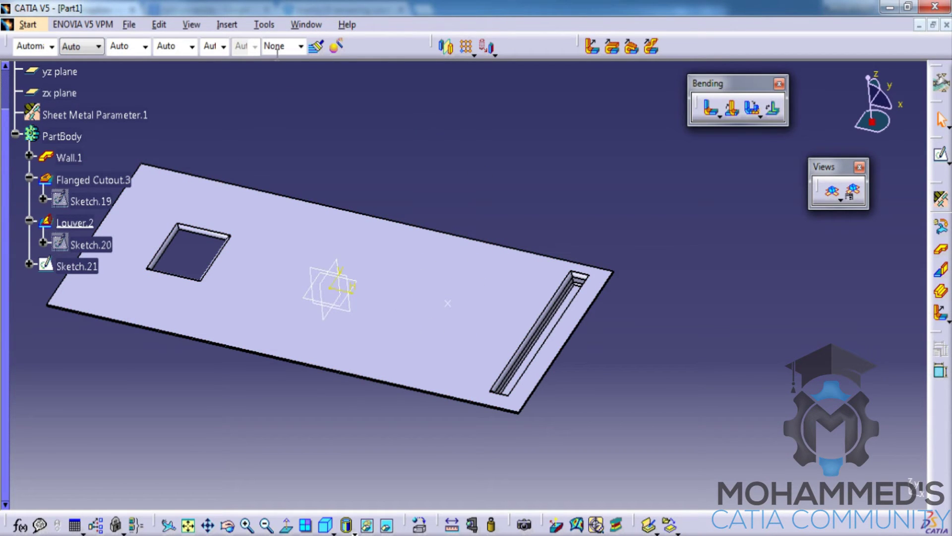
# Start a Bridge stamp at the sketched point on the wall's face and reverse its direction to point upward
pyautogui.click(226, 24)
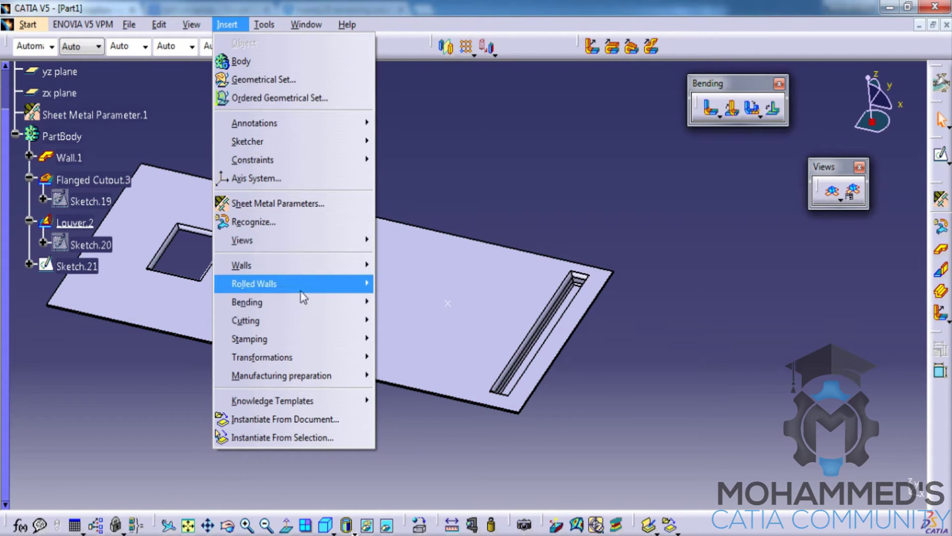
pyautogui.moveTo(312, 338)
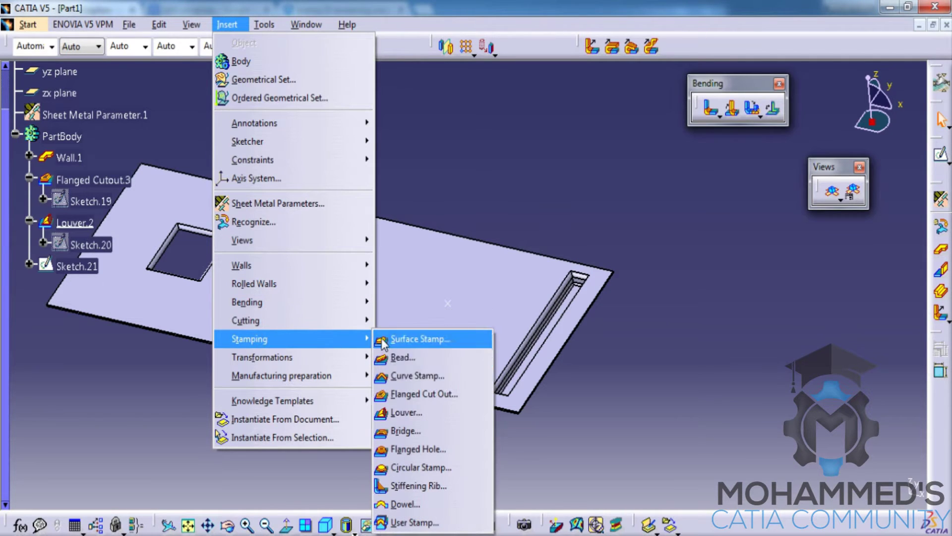
pyautogui.click(411, 431)
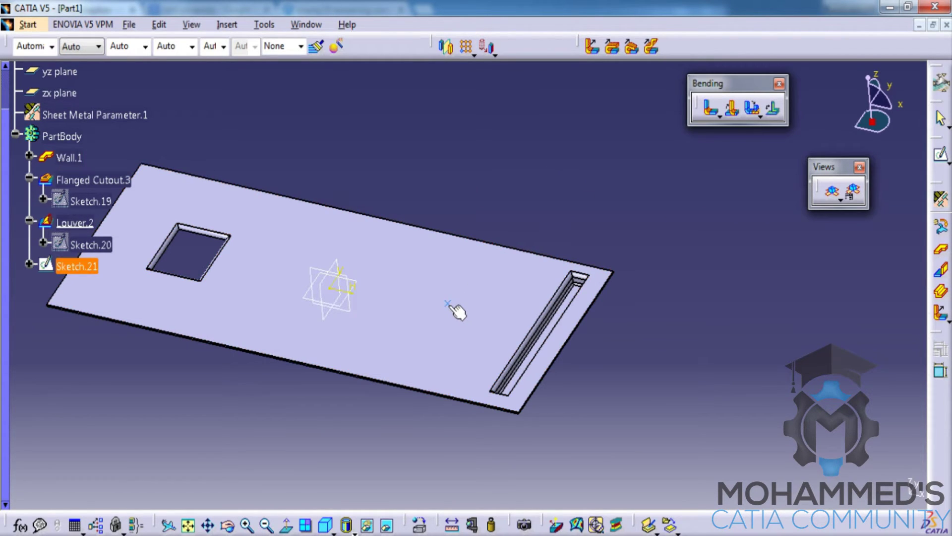
pyautogui.click(515, 281)
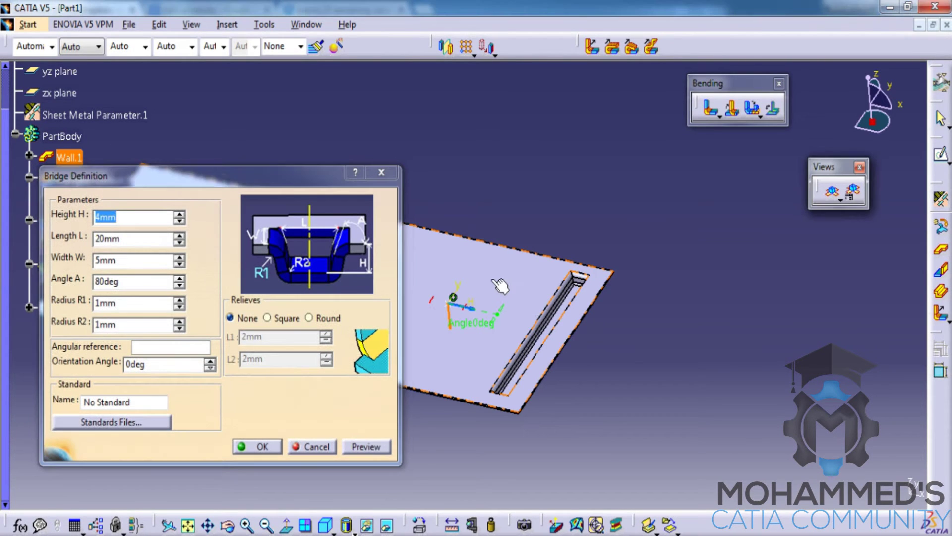
pyautogui.moveTo(533, 287); pyautogui.dragTo(576, 233, button='middle')
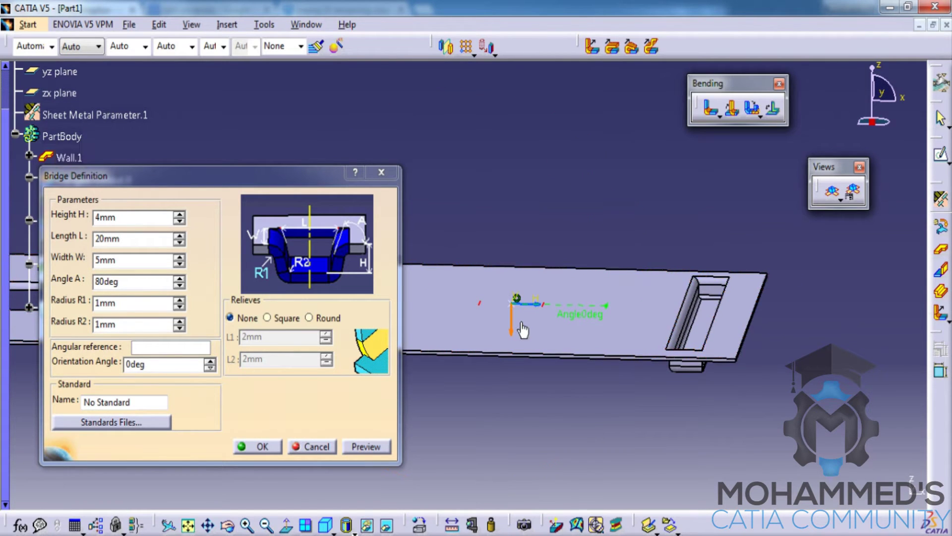
pyautogui.moveTo(540, 303); pyautogui.dragTo(526, 342, button='middle')
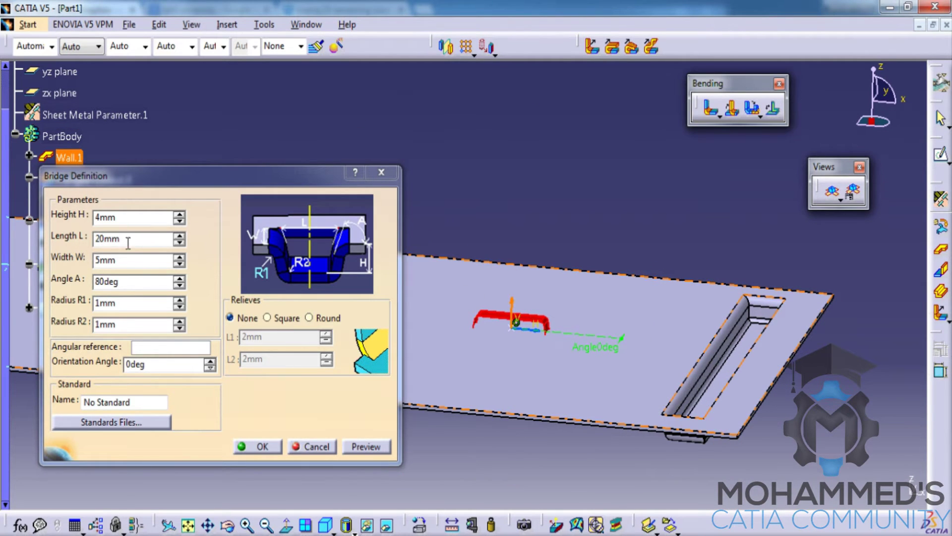
# Preview and create the bridge with 4 mm height, 20 mm length, 5 mm width, 80° angle, 1 mm radii and no relieves
pyautogui.click(367, 446)
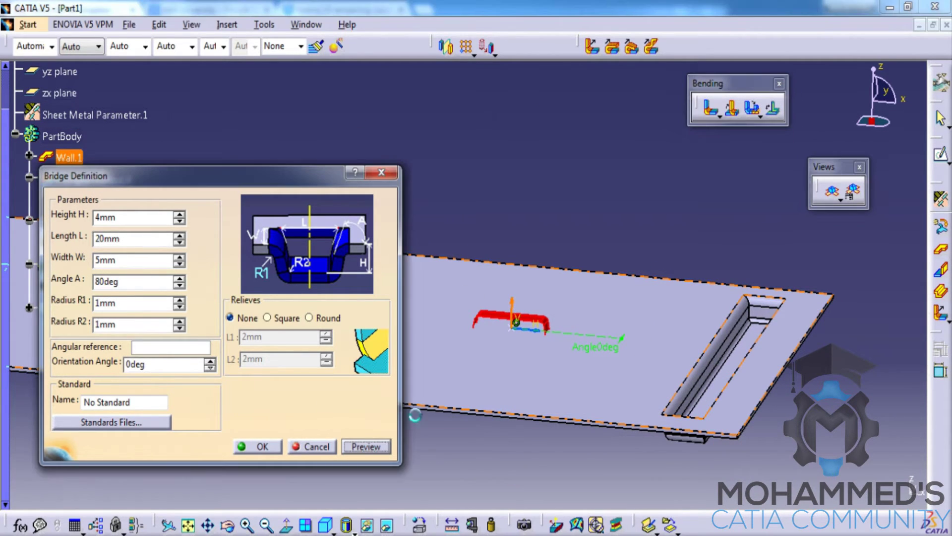
pyautogui.moveTo(516, 382); pyautogui.dragTo(556, 421, button='middle')
pyautogui.moveTo(532, 361)
pyautogui.mouseDown(button='middle')
pyautogui.moveTo(517, 391)
pyautogui.moveTo(540, 351)
pyautogui.moveTo(524, 329)
pyautogui.moveTo(547, 300)
pyautogui.moveTo(518, 403)
pyautogui.moveTo(521, 363)
pyautogui.mouseUp(button='middle')
pyautogui.click(256, 444)
pyautogui.middleClick(435, 410)
pyautogui.moveTo(443, 416); pyautogui.dragTo(474, 396, button='middle')
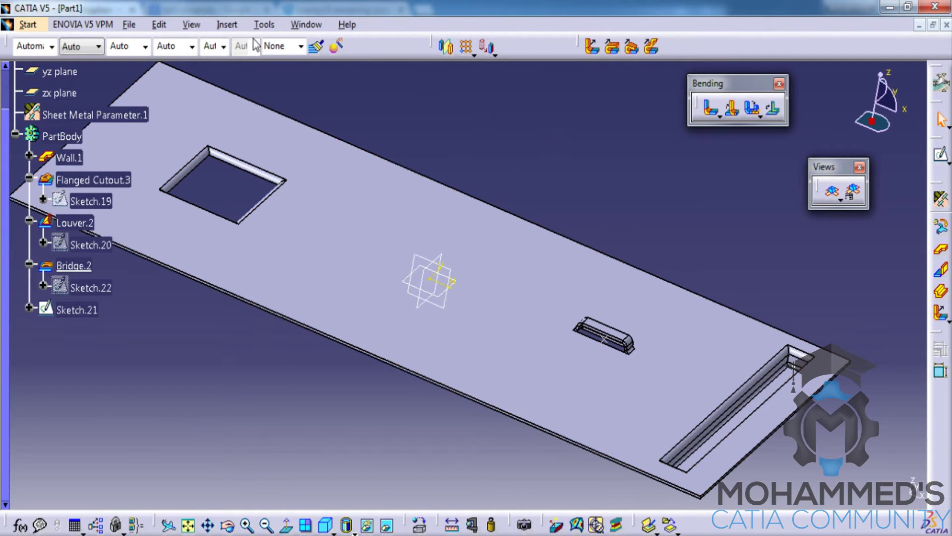
# Delete the bridge feature while keeping its aggregated sketch
pyautogui.click(227, 25)
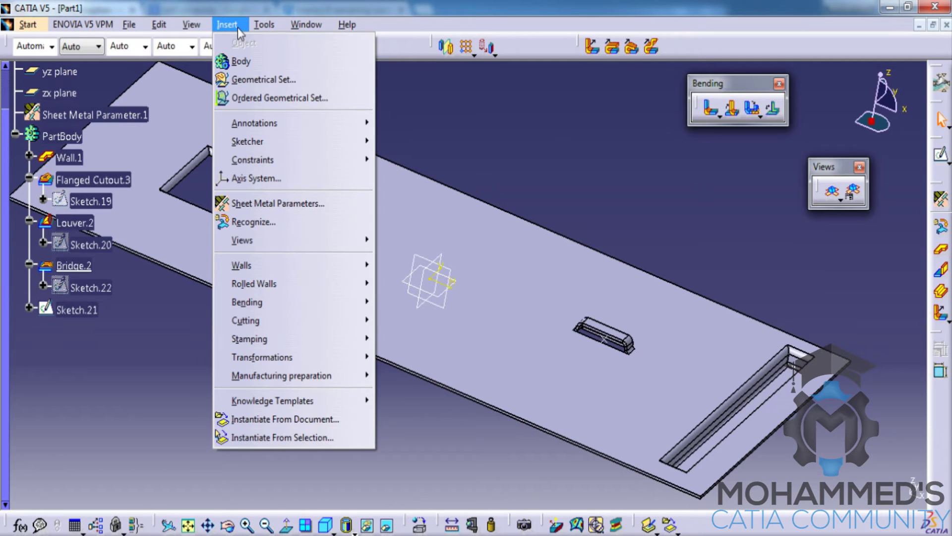
pyautogui.click(483, 110)
pyautogui.click(72, 265)
pyautogui.rightClick(75, 265)
pyautogui.click(133, 456)
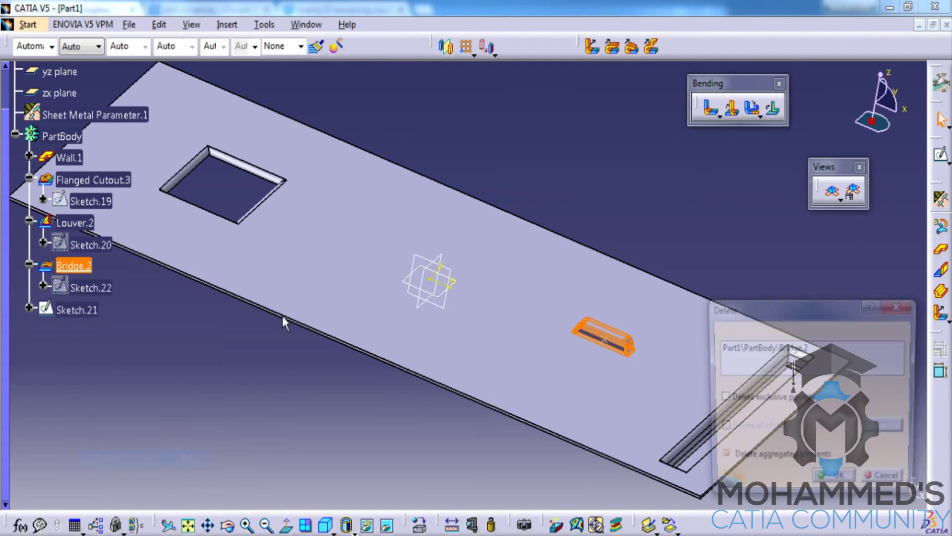
pyautogui.click(836, 482)
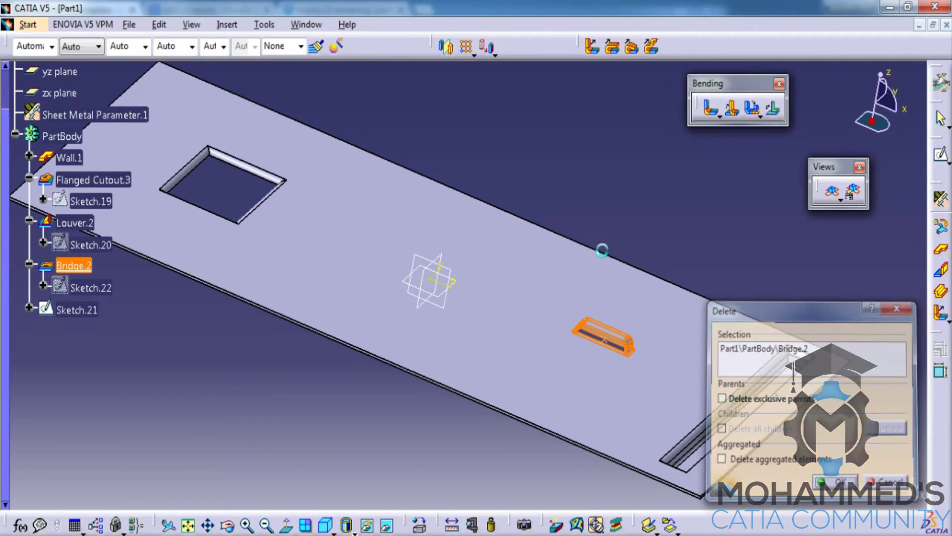
pyautogui.moveTo(531, 300); pyautogui.dragTo(496, 223, button='middle')
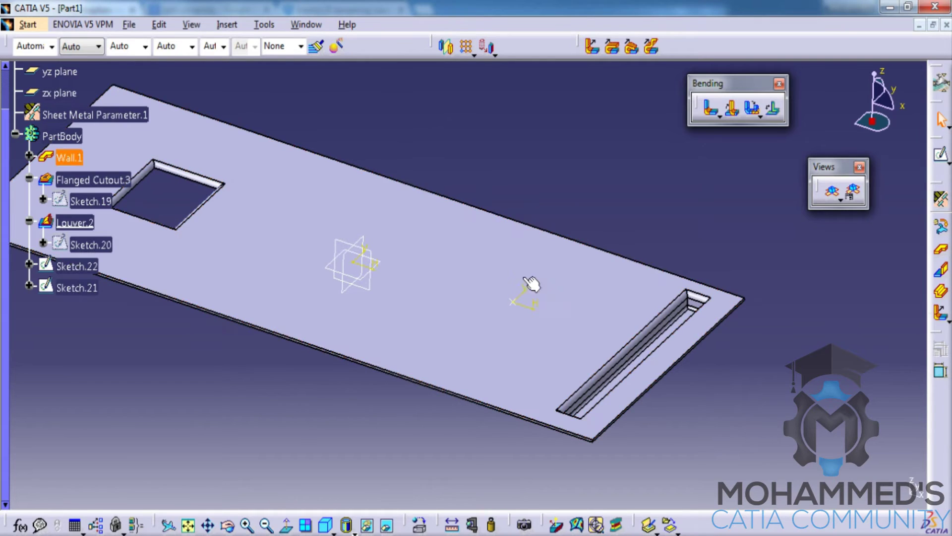
# Preview a flanged hole with cone at the sketched point, using major diameter 17 mm, height 6 mm, radius 1 mm and angle 80°
pyautogui.click(231, 25)
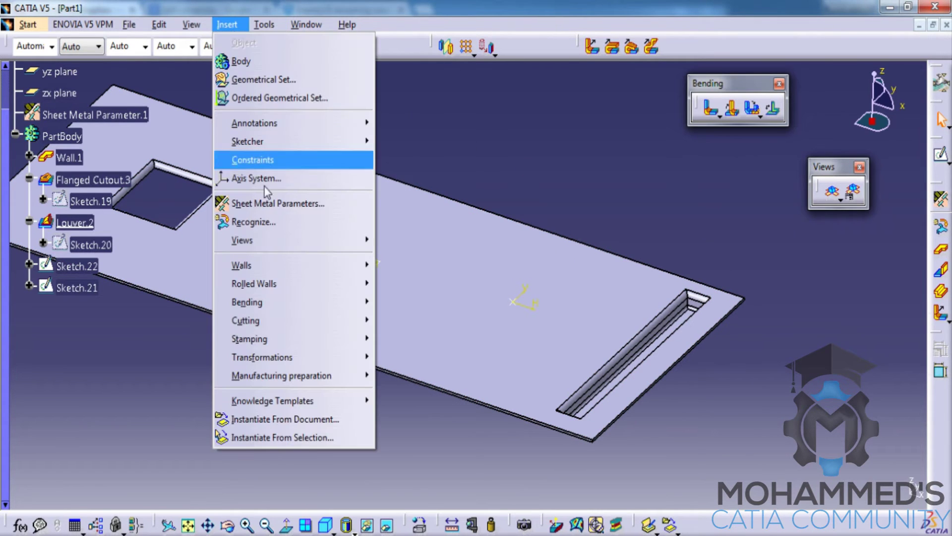
pyautogui.moveTo(347, 339)
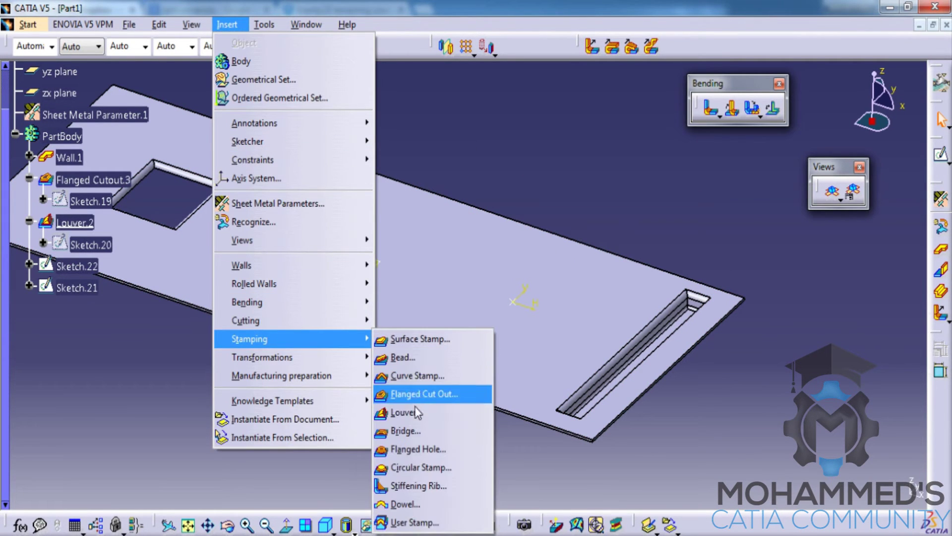
pyautogui.click(422, 455)
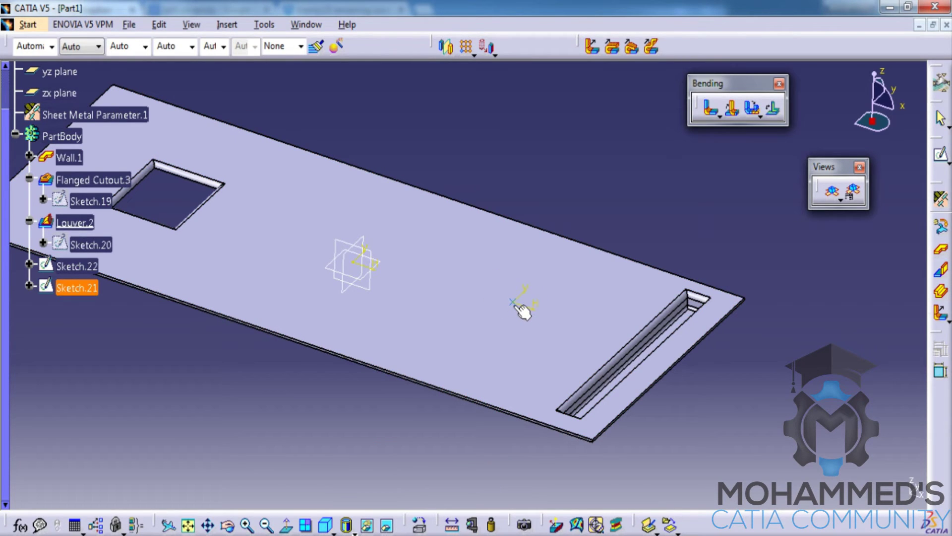
pyautogui.click(545, 288)
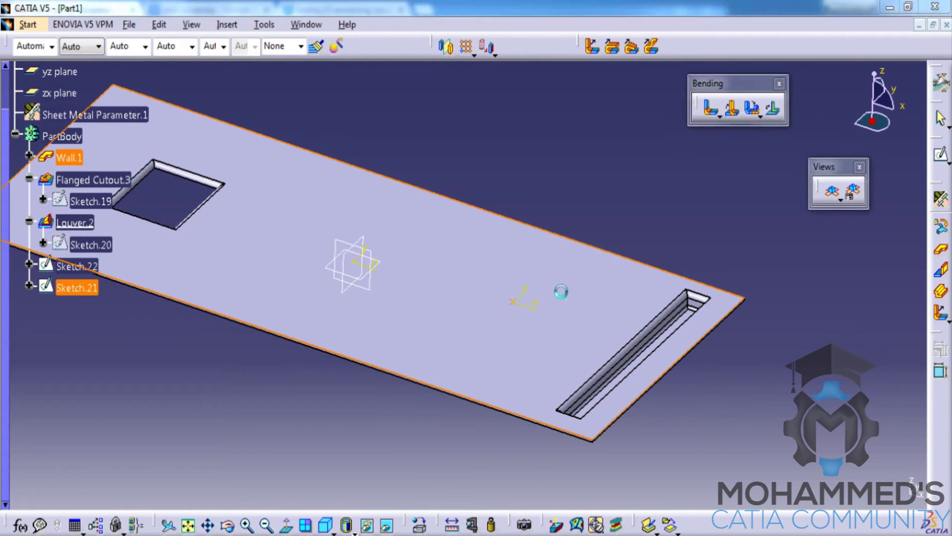
pyautogui.moveTo(548, 272); pyautogui.dragTo(576, 198, button='middle')
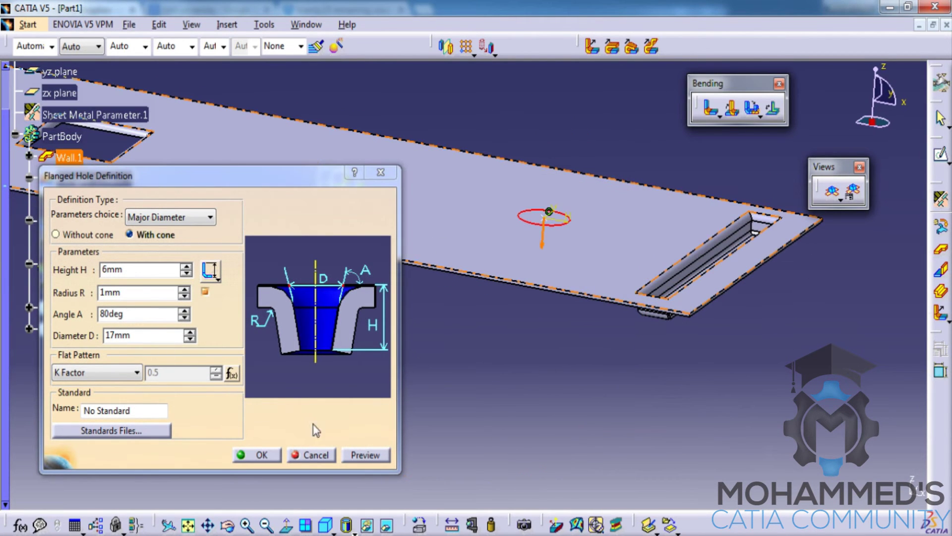
pyautogui.click(380, 457)
pyautogui.moveTo(535, 281); pyautogui.dragTo(565, 176, button='middle')
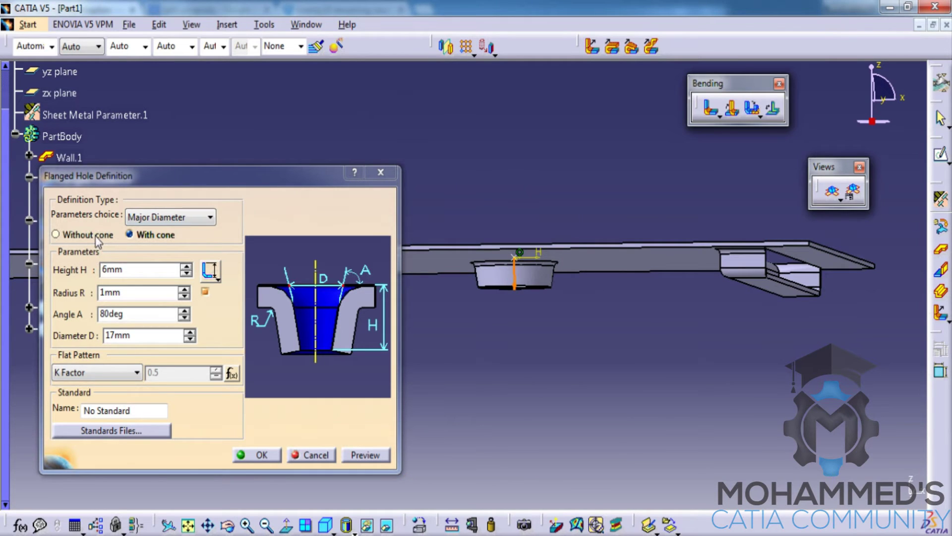
# Preview the flanged hole without a cone, then restore the With cone option and preview it again
pyautogui.click(74, 235)
pyautogui.click(373, 452)
pyautogui.moveTo(513, 258); pyautogui.dragTo(514, 221, button='middle')
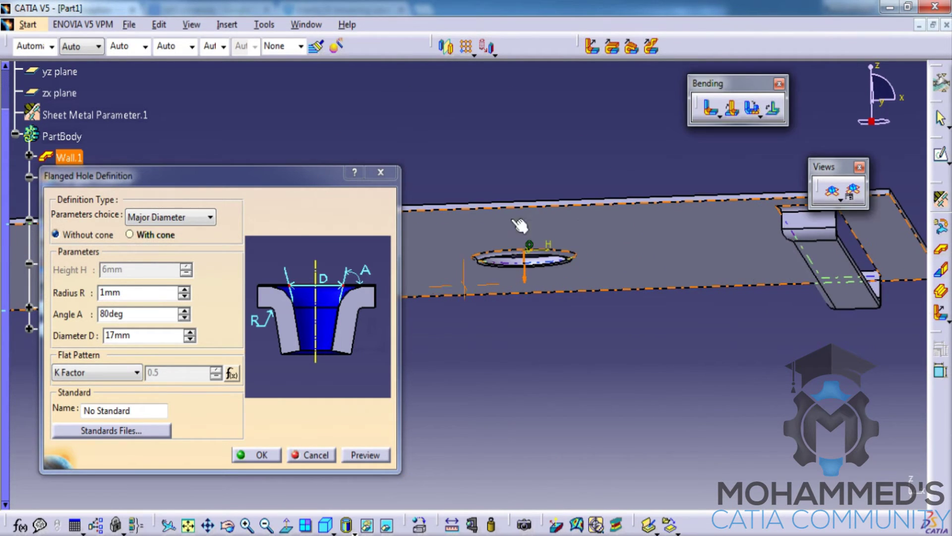
pyautogui.click(150, 237)
pyautogui.click(365, 454)
pyautogui.moveTo(581, 260); pyautogui.dragTo(551, 344, button='middle')
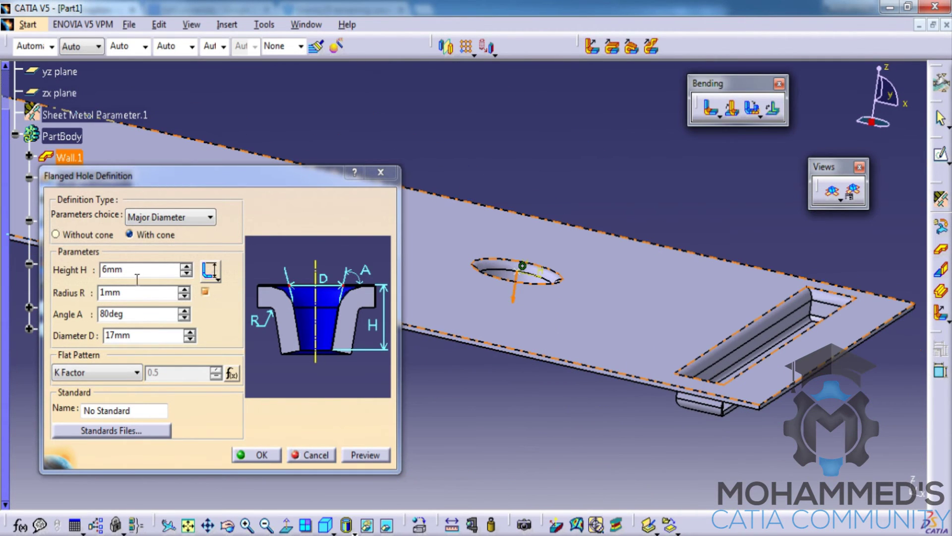
# Set the flanged hole's height to 8 mm and radius to 2 mm, preview it, and create the feature
pyautogui.click(185, 267)
pyautogui.moveTo(542, 261); pyautogui.dragTo(433, 235, button='middle')
pyautogui.click(186, 268)
pyautogui.click(184, 289)
pyautogui.click(366, 456)
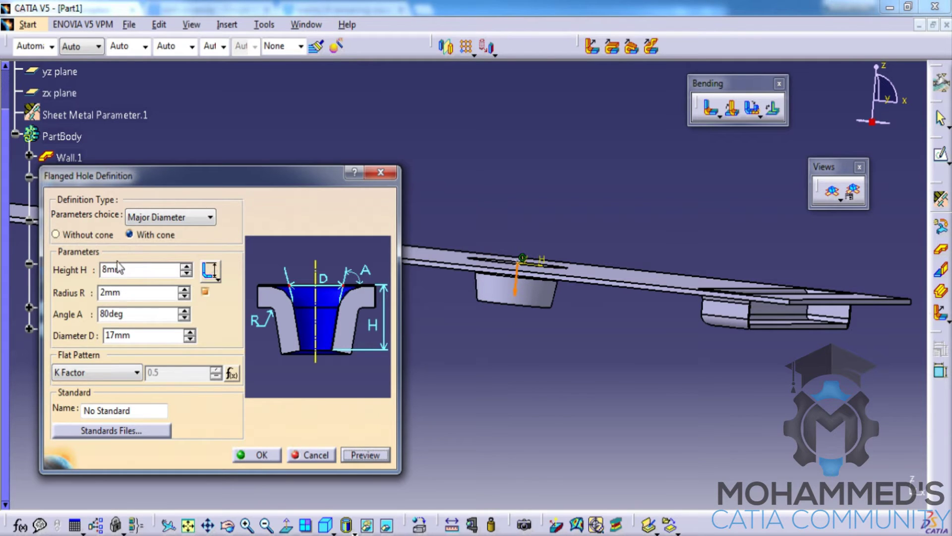
pyautogui.click(254, 453)
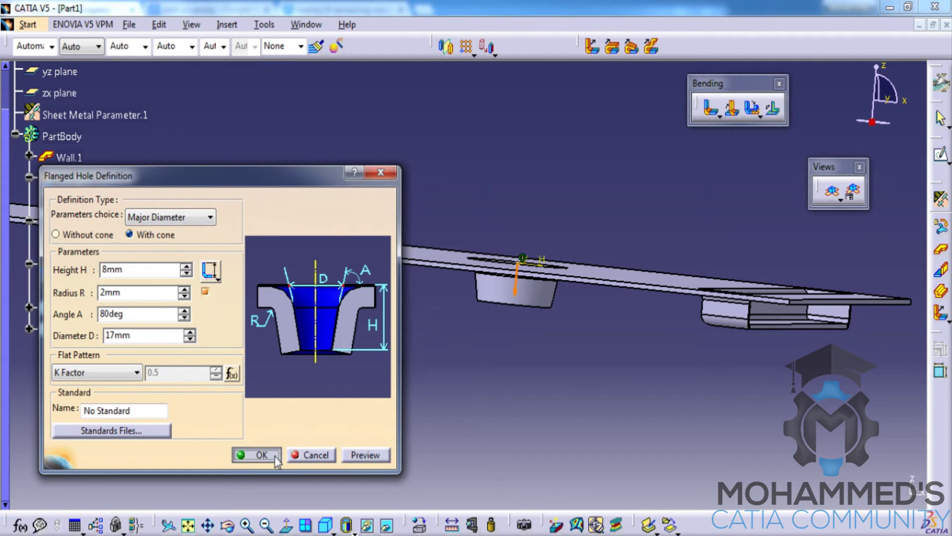
pyautogui.moveTo(452, 313); pyautogui.dragTo(455, 338, button='middle')
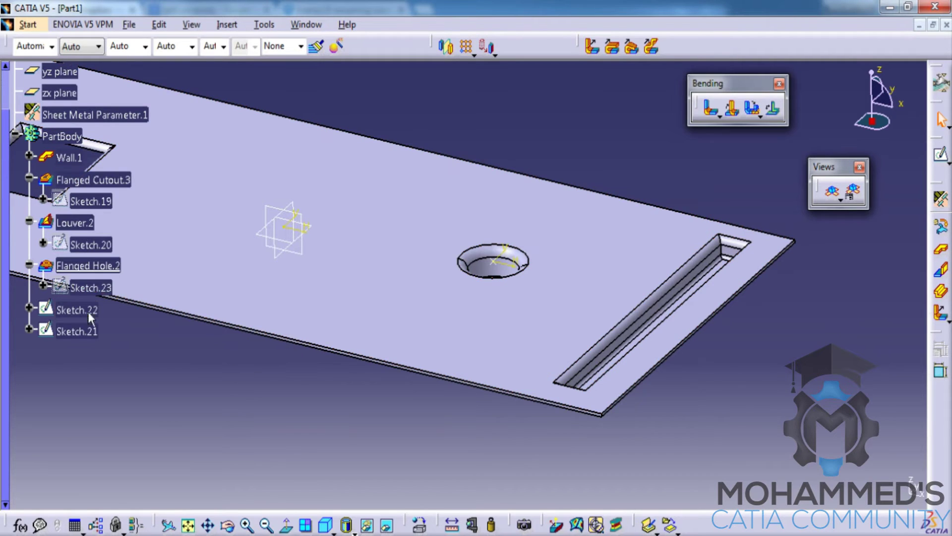
# Delete the flanged hole feature while keeping its aggregated sketch
pyautogui.rightClick(85, 266)
pyautogui.click(117, 457)
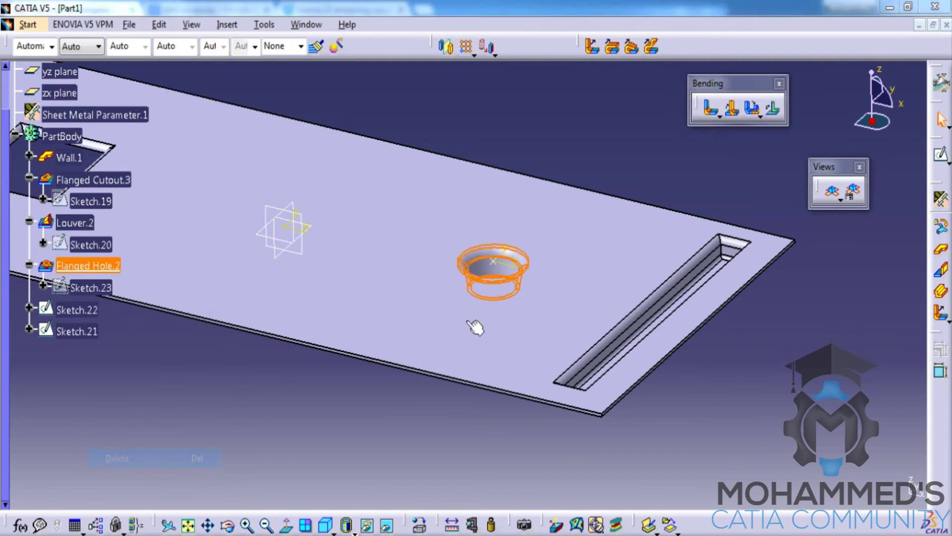
pyautogui.click(720, 459)
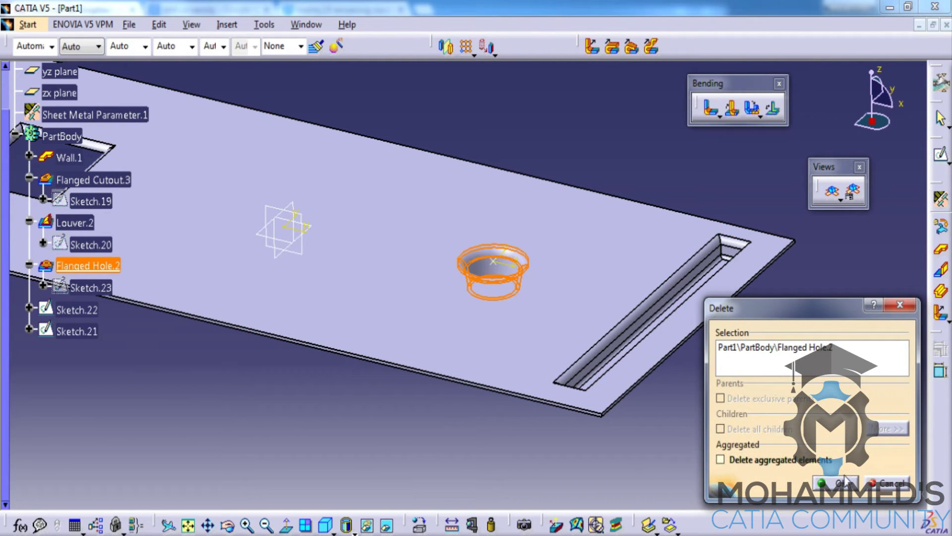
pyautogui.click(835, 483)
pyautogui.moveTo(453, 216); pyautogui.dragTo(464, 272, button='middle')
pyautogui.moveTo(421, 299); pyautogui.dragTo(435, 294, button='middle')
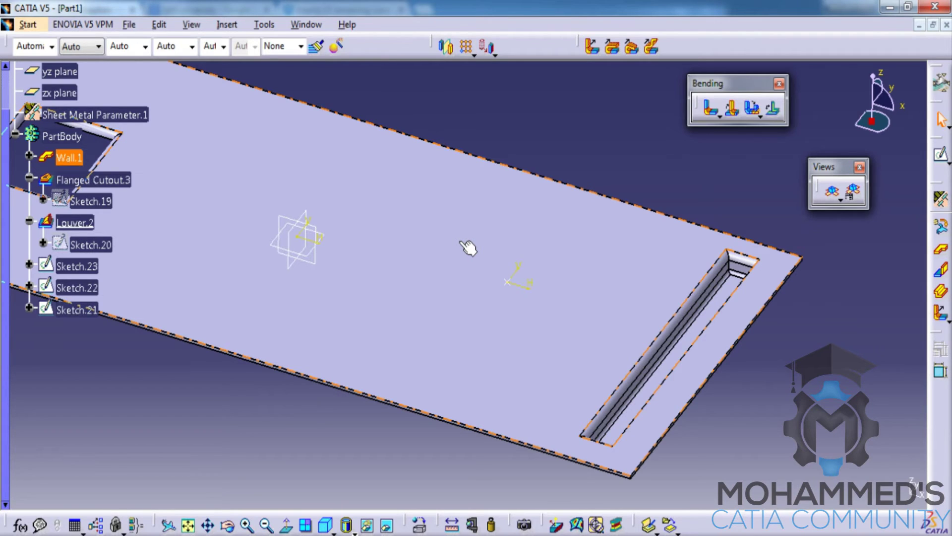
# Preview a circular stamp at the sketched point with major diameter 17 mm, height 7 mm, R1 2 mm, R2 4 mm and angle 80°
pyautogui.click(227, 25)
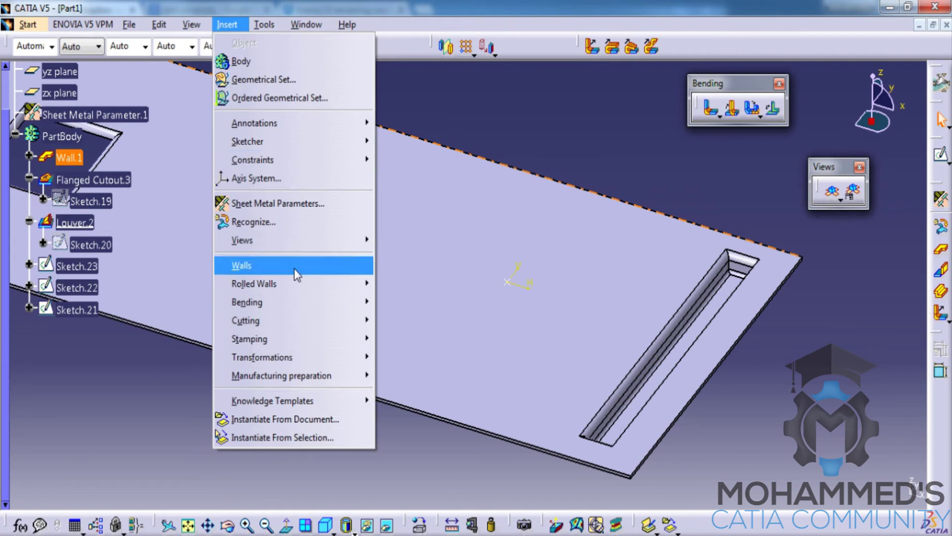
pyautogui.moveTo(297, 339)
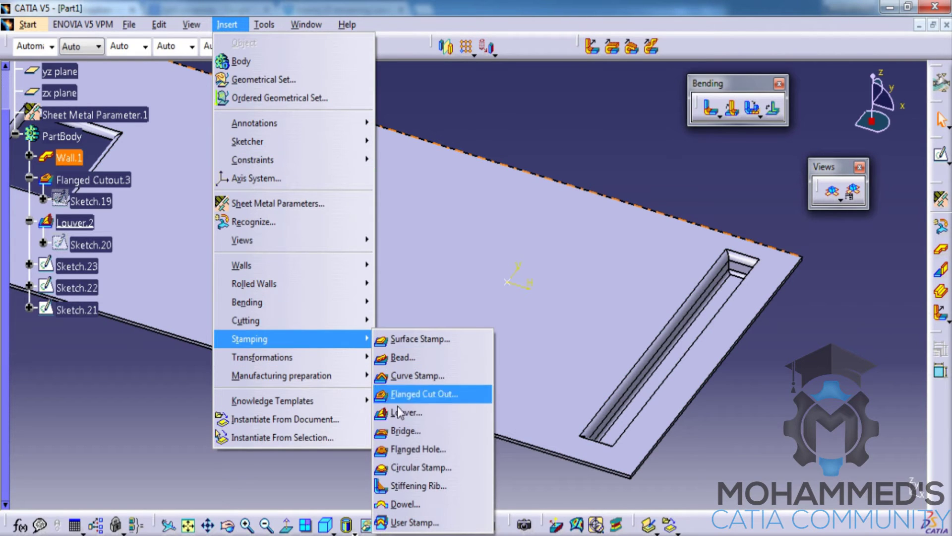
pyautogui.click(424, 467)
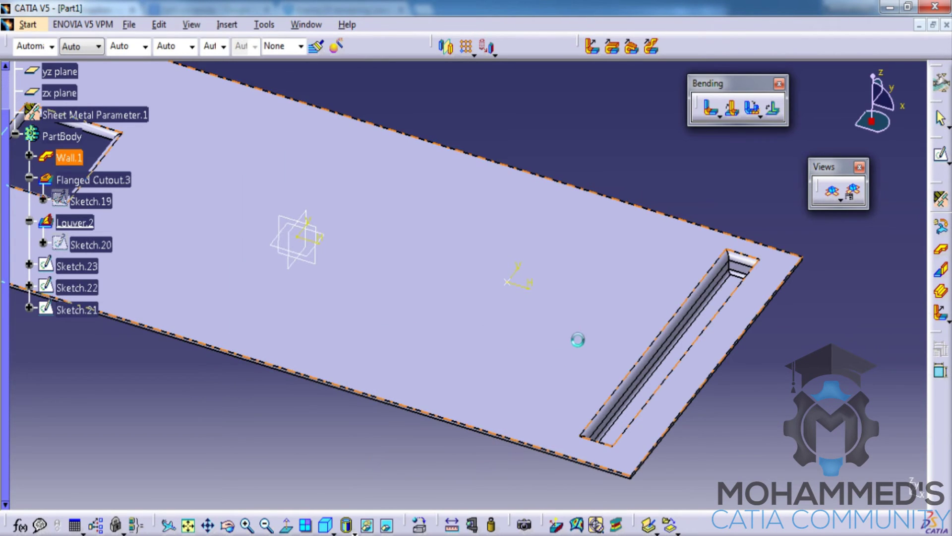
pyautogui.click(513, 278)
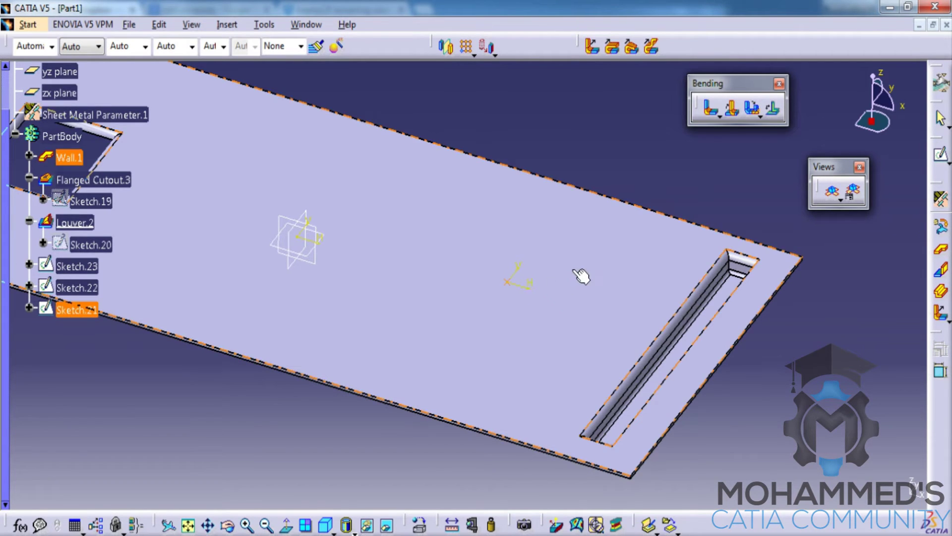
pyautogui.moveTo(536, 281); pyautogui.dragTo(573, 195, button='middle')
pyautogui.click(335, 438)
pyautogui.moveTo(450, 345); pyautogui.dragTo(469, 320, button='middle')
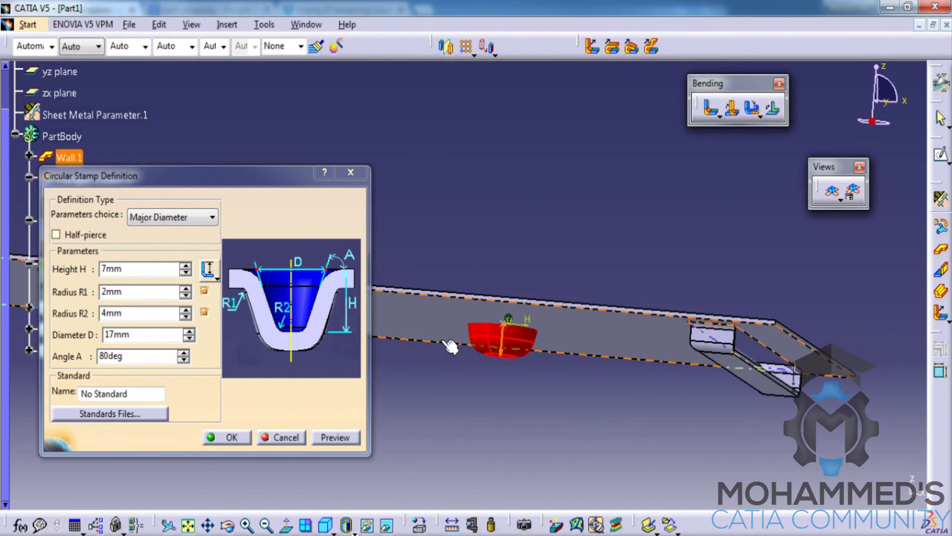
pyautogui.click(352, 440)
pyautogui.moveTo(497, 371)
pyautogui.mouseDown(button='middle')
pyautogui.moveTo(498, 333)
pyautogui.moveTo(495, 354)
pyautogui.mouseUp(button='middle')
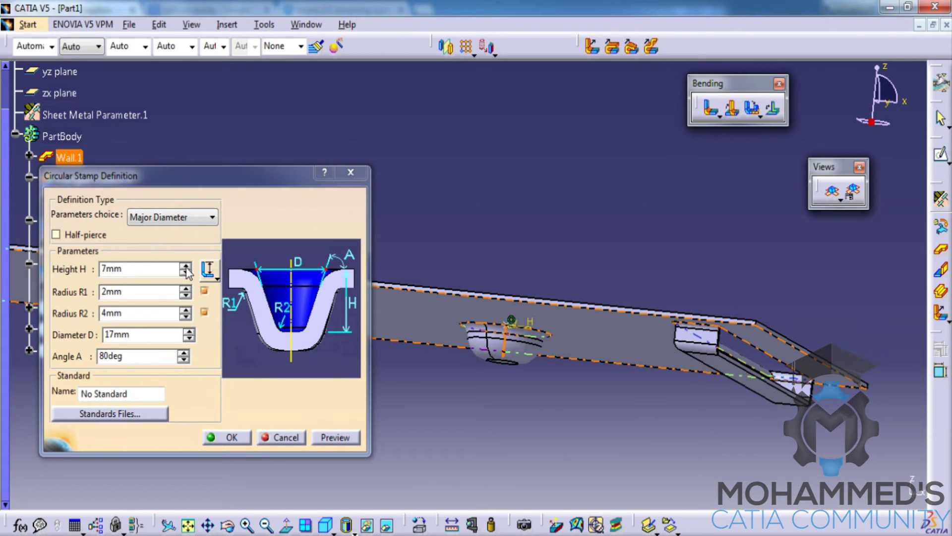
# Set the circular stamp's height to 9 mm, preview it, and create the feature
pyautogui.click(186, 267)
pyautogui.click(186, 267)
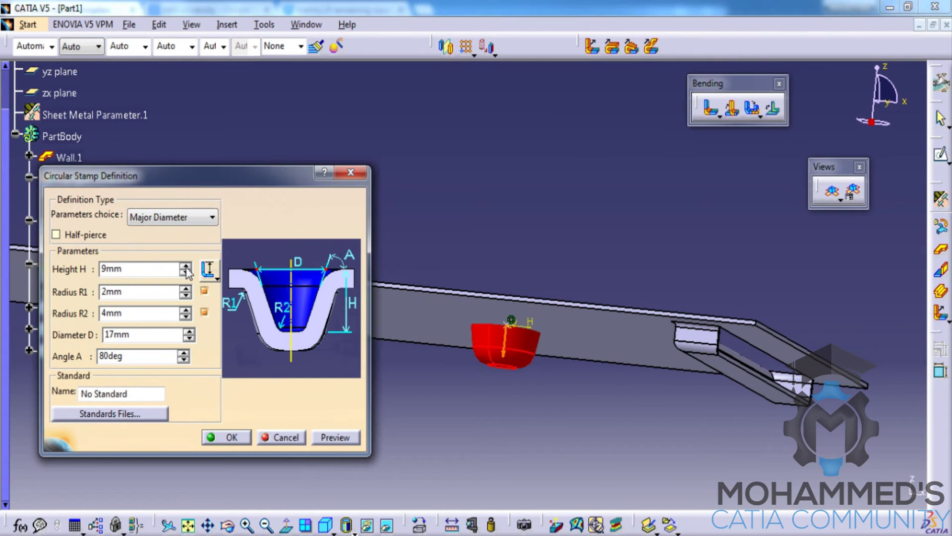
pyautogui.click(335, 438)
pyautogui.moveTo(489, 357); pyautogui.dragTo(507, 329, button='middle')
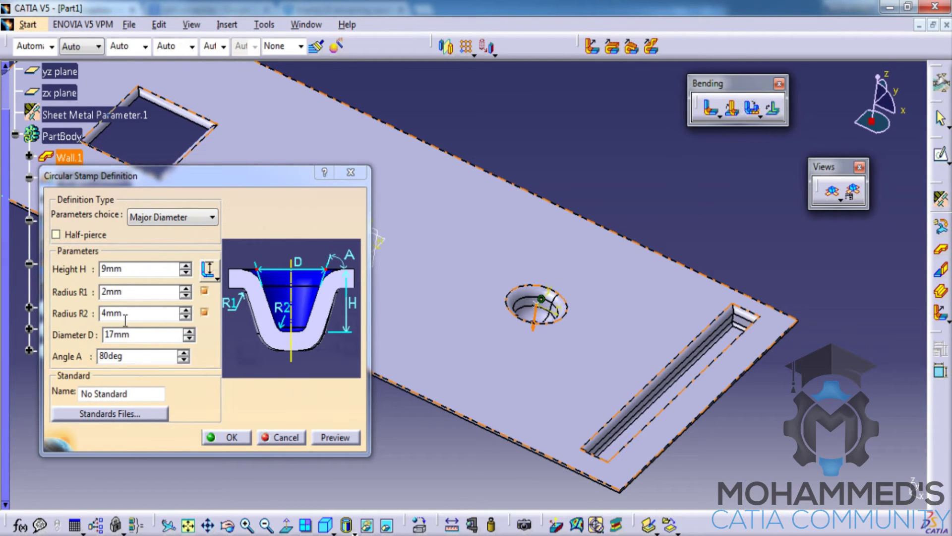
pyautogui.click(234, 439)
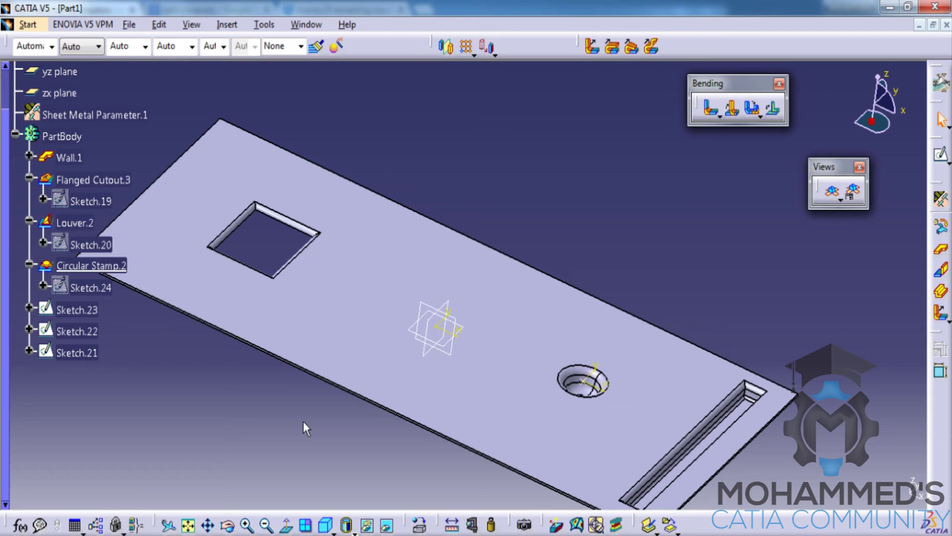
# Create a wall with bend on the short edge near the flanged cutout, 126.185 mm high at 90° with no clearance
pyautogui.moveTo(218, 212); pyautogui.dragTo(483, 213, button='middle')
pyautogui.click(484, 213)
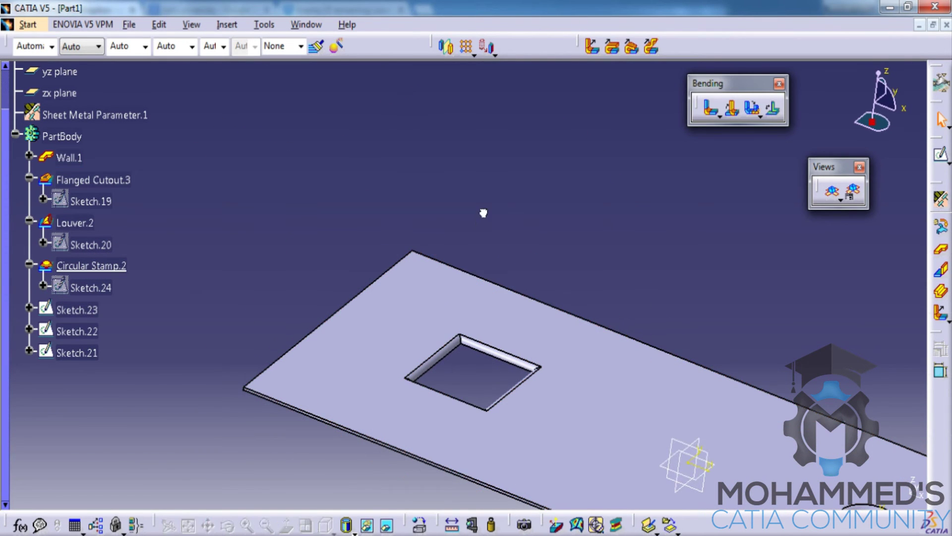
pyautogui.click(452, 266)
pyautogui.moveTo(452, 266); pyautogui.dragTo(538, 96, button='middle')
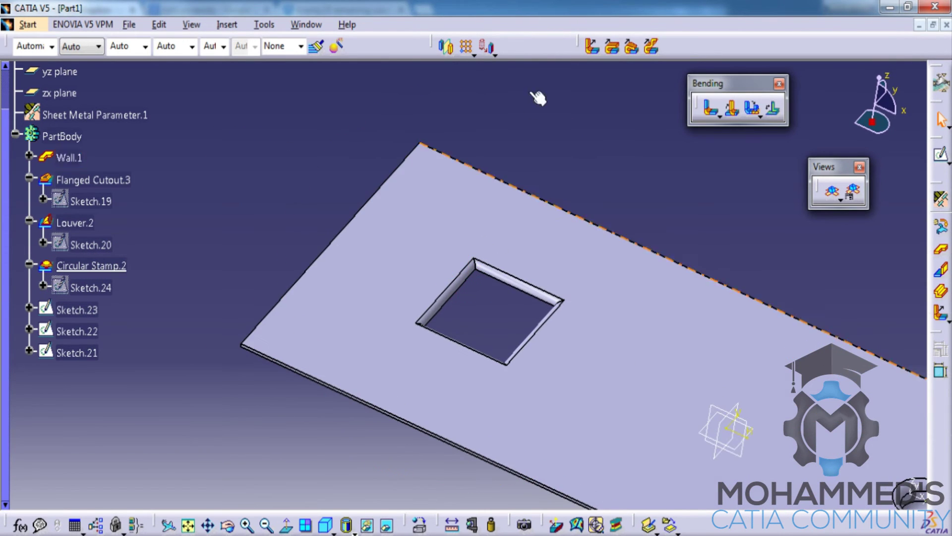
pyautogui.click(423, 155)
pyautogui.click(941, 270)
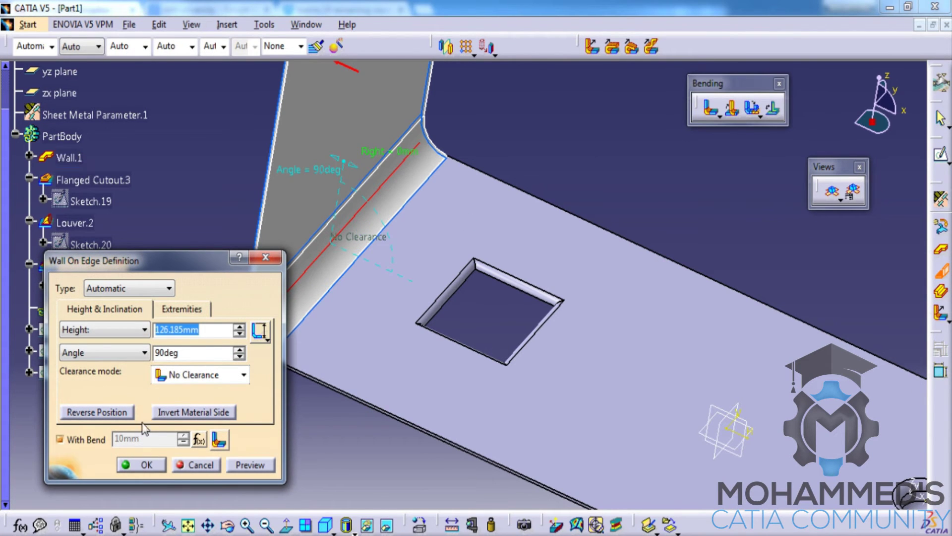
pyautogui.click(142, 464)
pyautogui.moveTo(414, 319); pyautogui.dragTo(381, 313, button='middle')
pyautogui.doubleClick(99, 115)
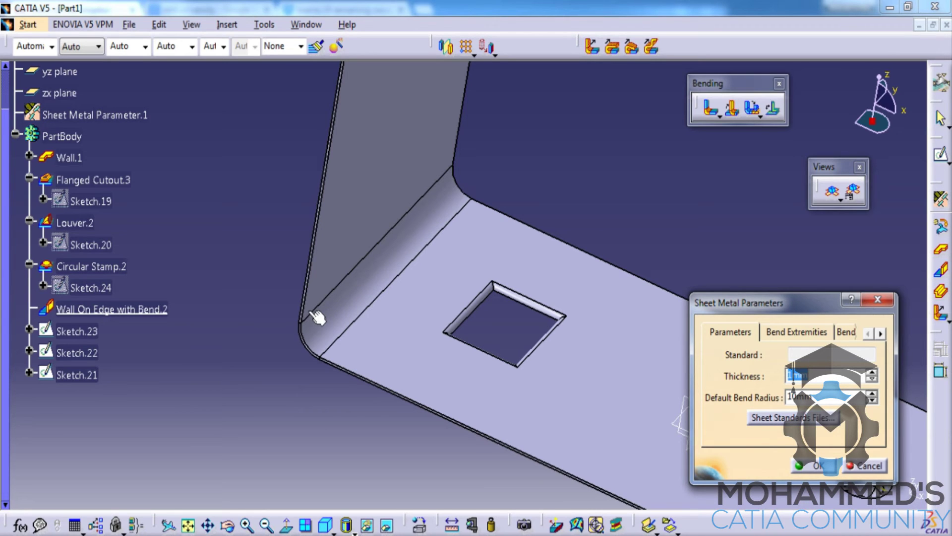
pyautogui.click(873, 466)
pyautogui.moveTo(521, 256); pyautogui.dragTo(475, 296, button='middle')
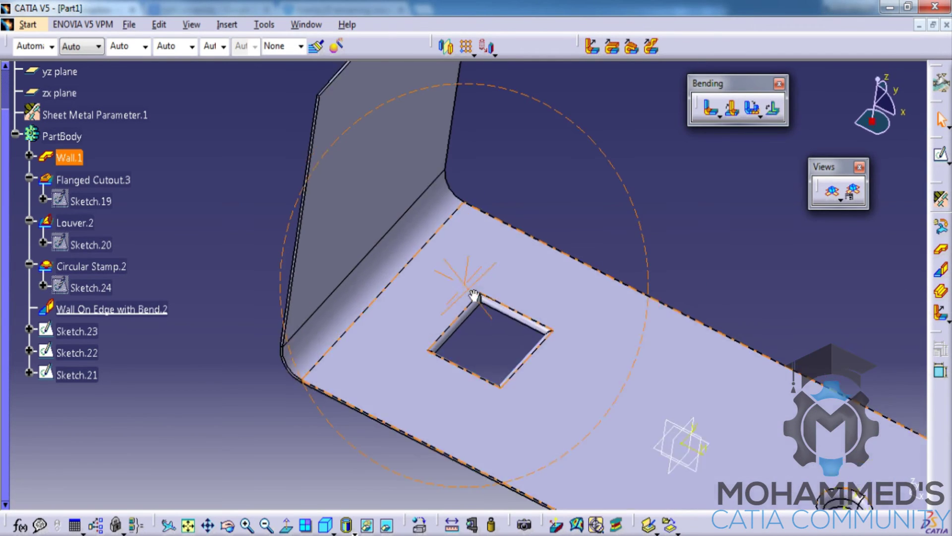
# Set the default bend radius to 12 mm in the sheet metal parameters
pyautogui.doubleClick(114, 114)
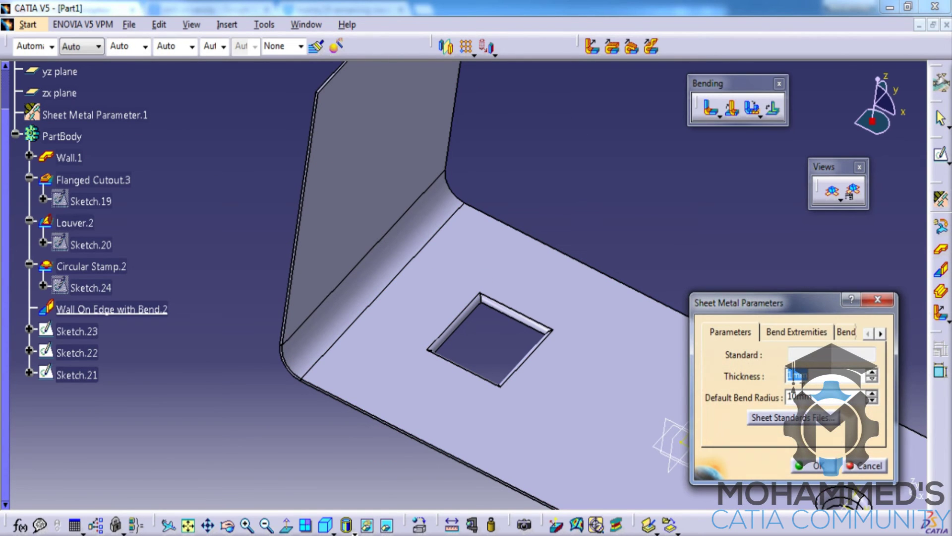
pyautogui.press('Tab')
pyautogui.write('12')
pyautogui.click(818, 466)
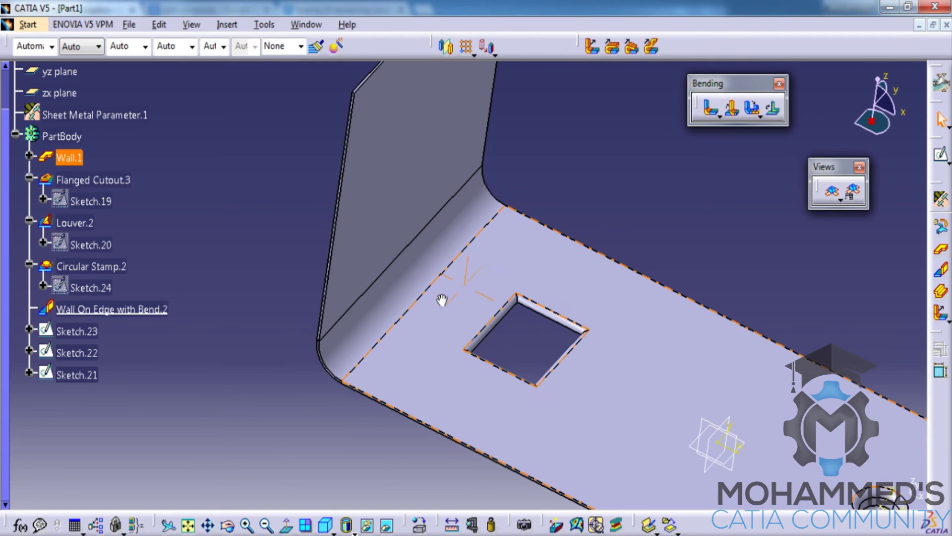
pyautogui.moveTo(441, 299); pyautogui.dragTo(527, 227, button='middle')
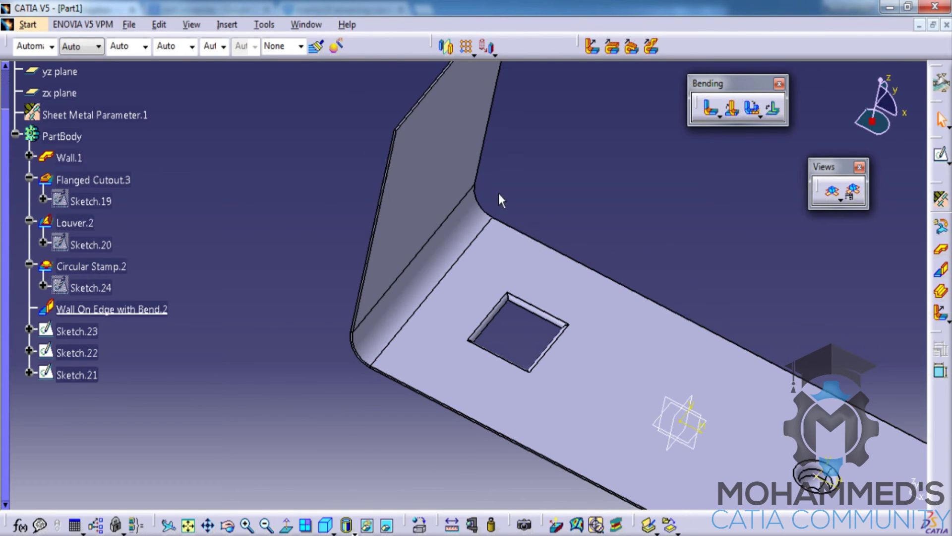
pyautogui.moveTo(473, 246); pyautogui.dragTo(510, 263, button='middle')
# Preview a stiffening rib on the outer bend surface with length 50 mm, R1 and R2 2 mm and angle 80°
pyautogui.click(467, 243)
pyautogui.click(550, 197)
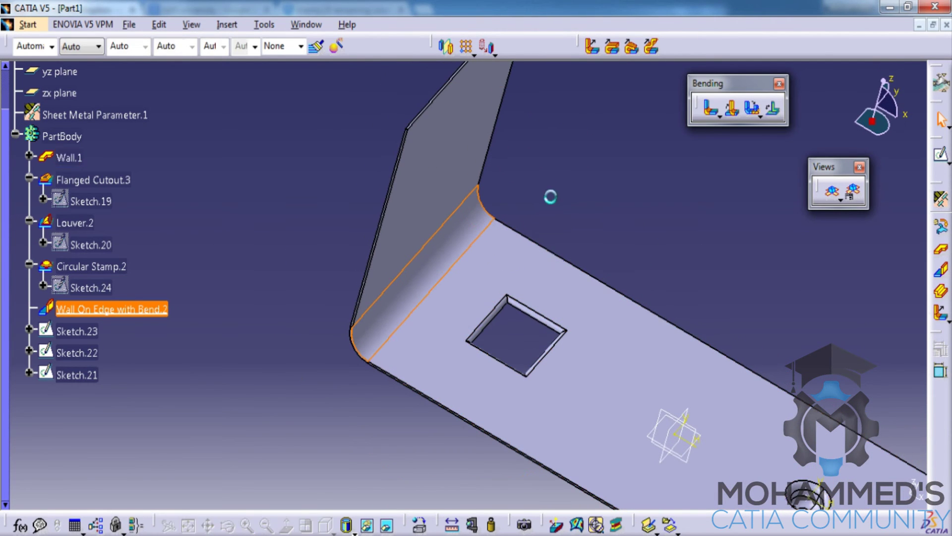
pyautogui.click(226, 24)
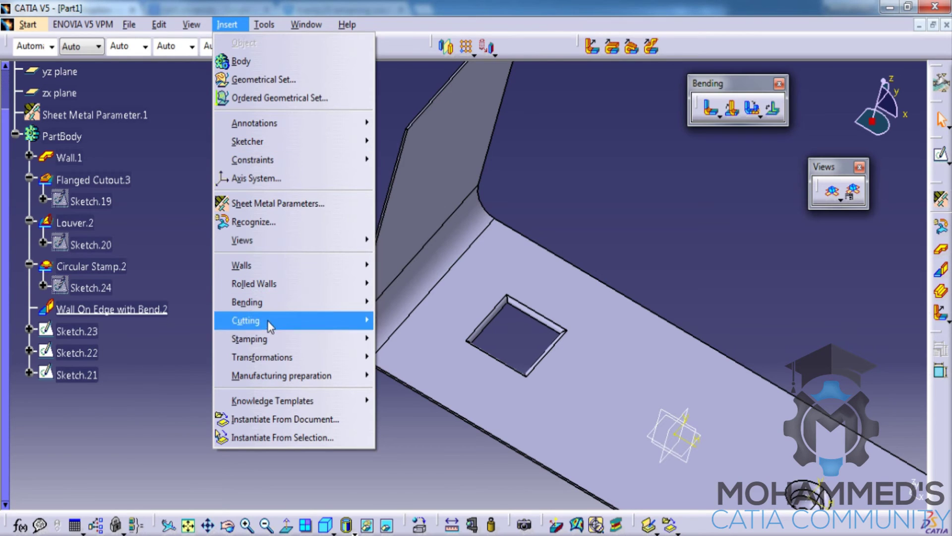
pyautogui.moveTo(360, 343)
pyautogui.click(438, 471)
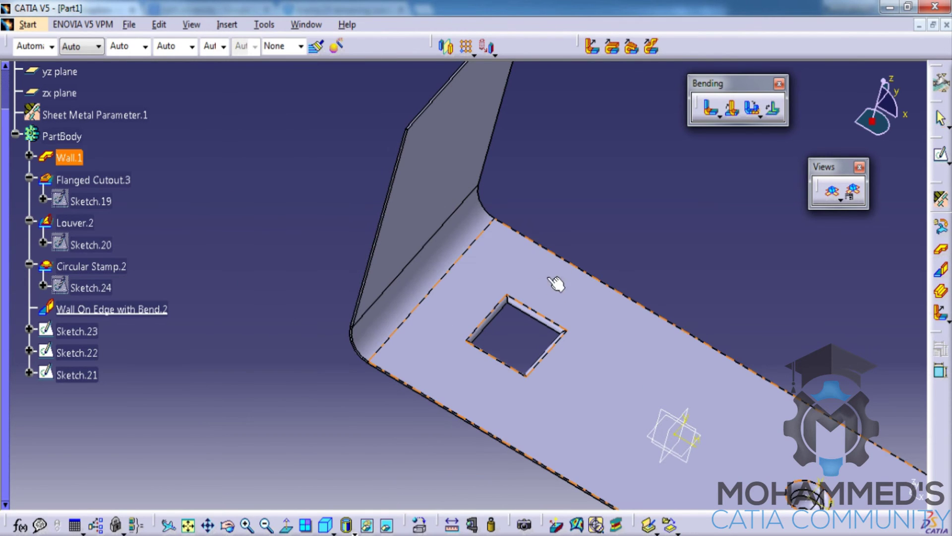
pyautogui.moveTo(444, 312); pyautogui.dragTo(556, 233, button='middle')
pyautogui.click(456, 270)
pyautogui.moveTo(570, 278); pyautogui.dragTo(436, 363, button='middle')
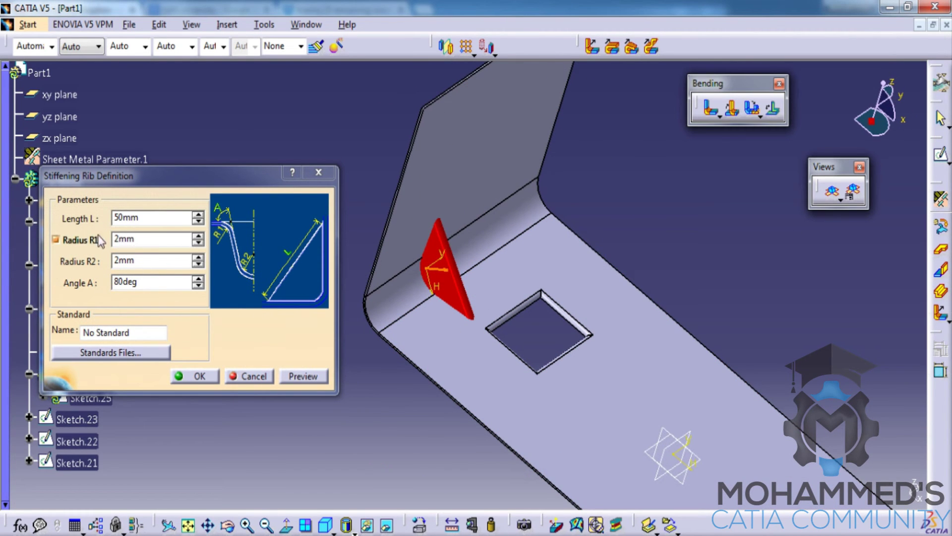
pyautogui.click(303, 375)
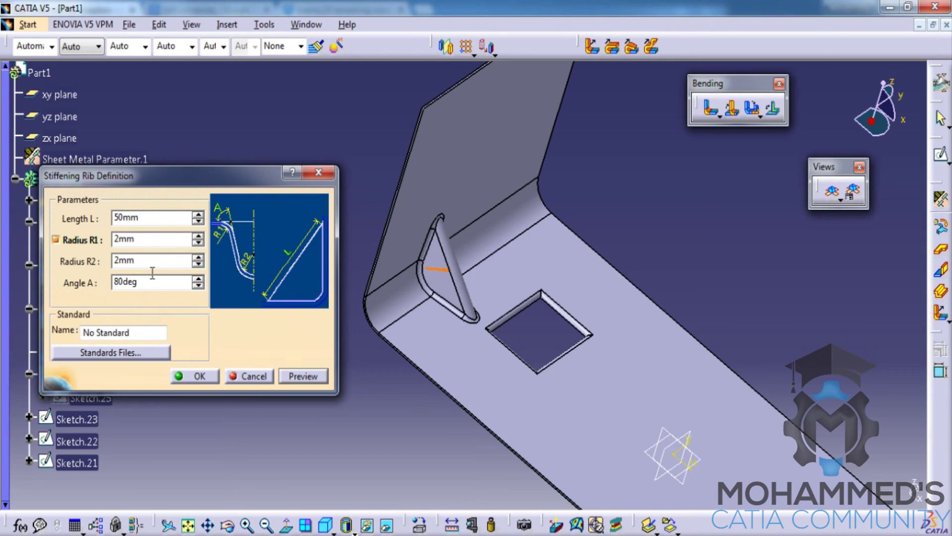
# Try previewing the stiffening rib with a length of 70 mm, then with 60 mm
pyautogui.moveTo(118, 219); pyautogui.dragTo(200, 233)
pyautogui.click(198, 216)
pyautogui.click(198, 216)
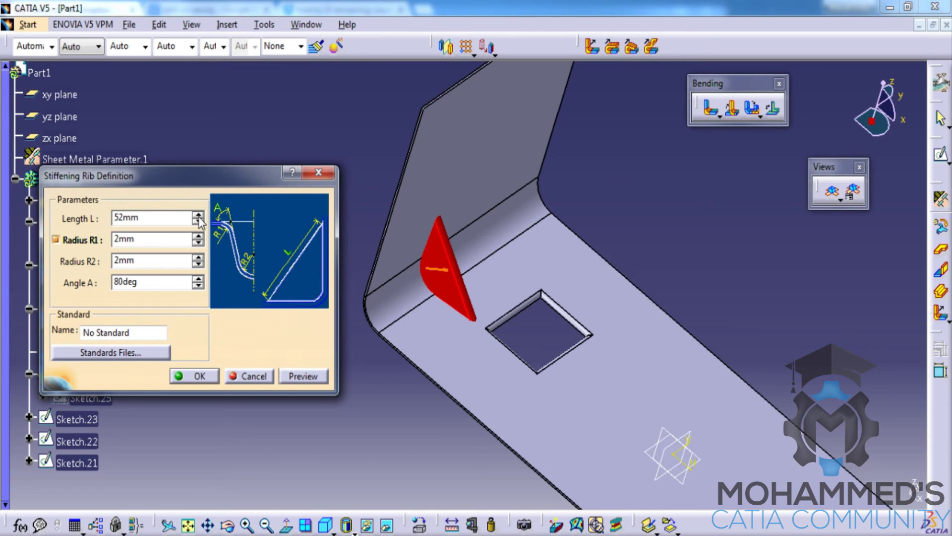
pyautogui.doubleClick(131, 218)
pyautogui.click(299, 378)
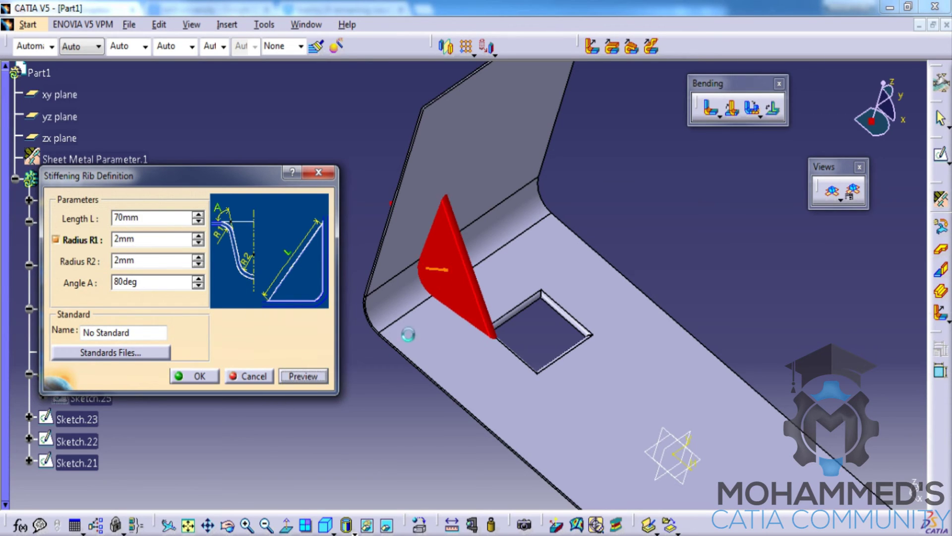
pyautogui.click(608, 336)
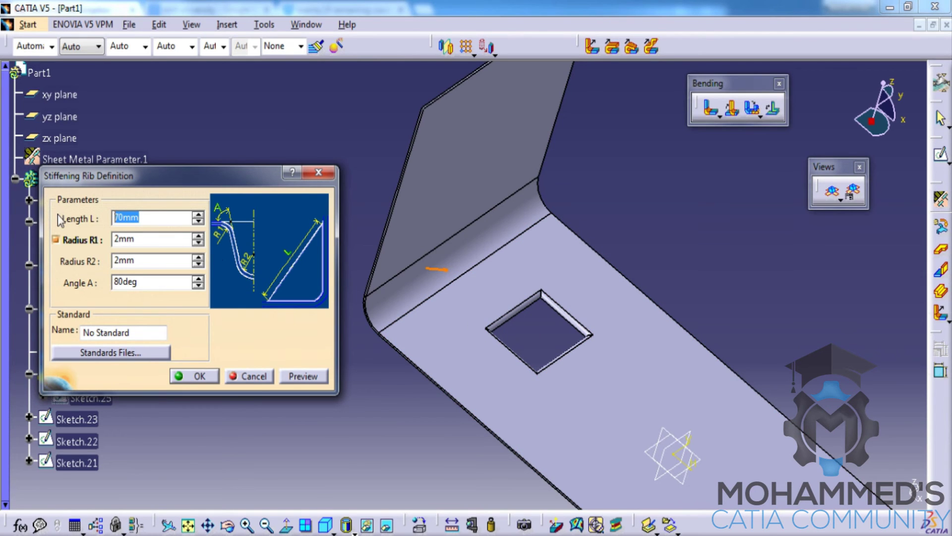
pyautogui.click(295, 376)
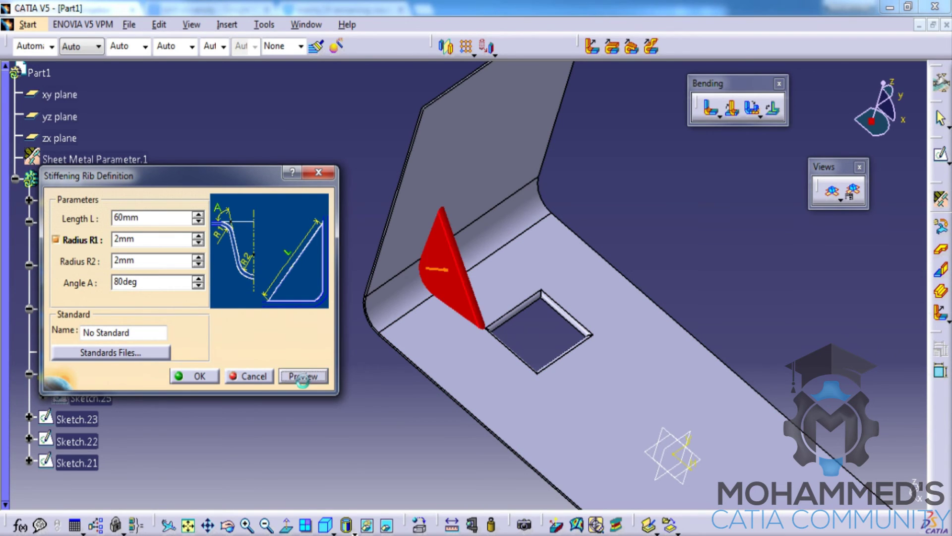
pyautogui.click(599, 329)
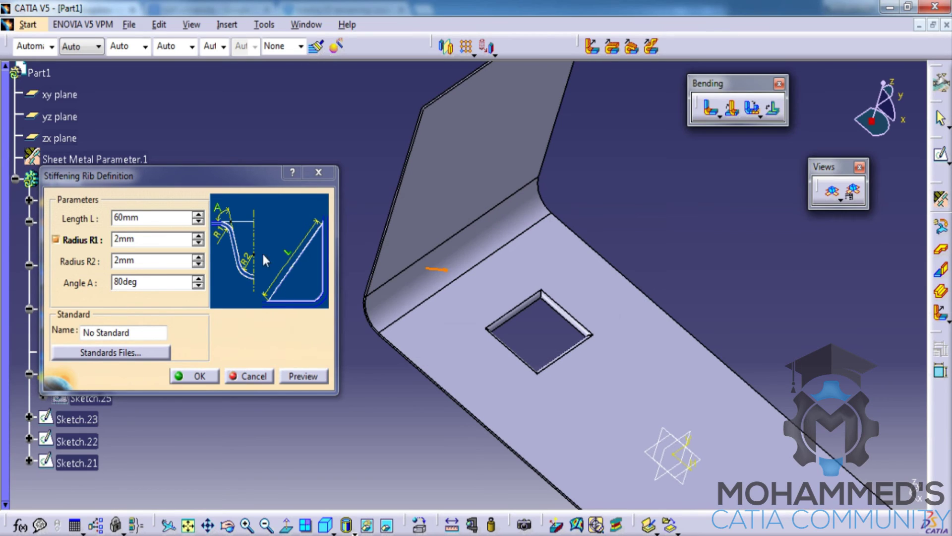
# Create the stiffening rib on the bend with length 30 mm, R1 and R2 2 mm and angle 80°
pyautogui.moveTo(174, 221); pyautogui.dragTo(52, 204)
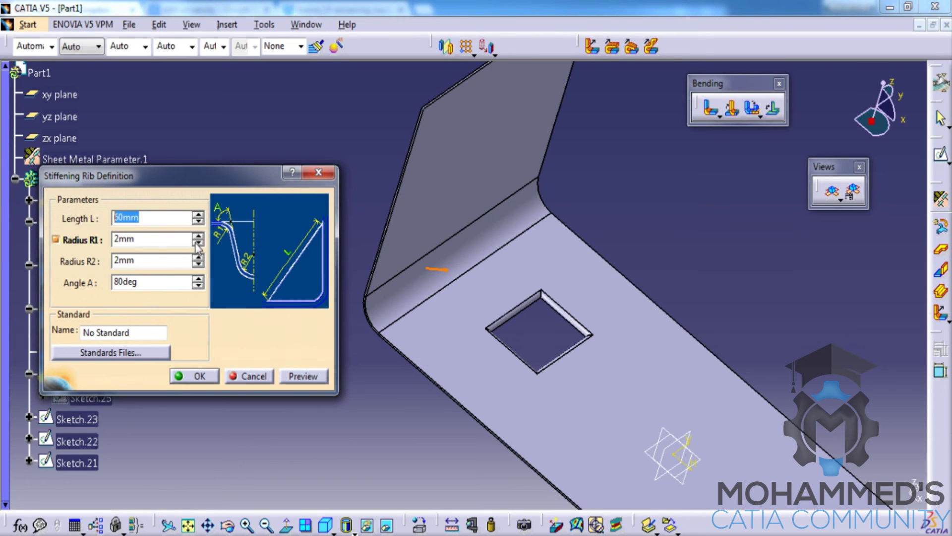
pyautogui.write('30')
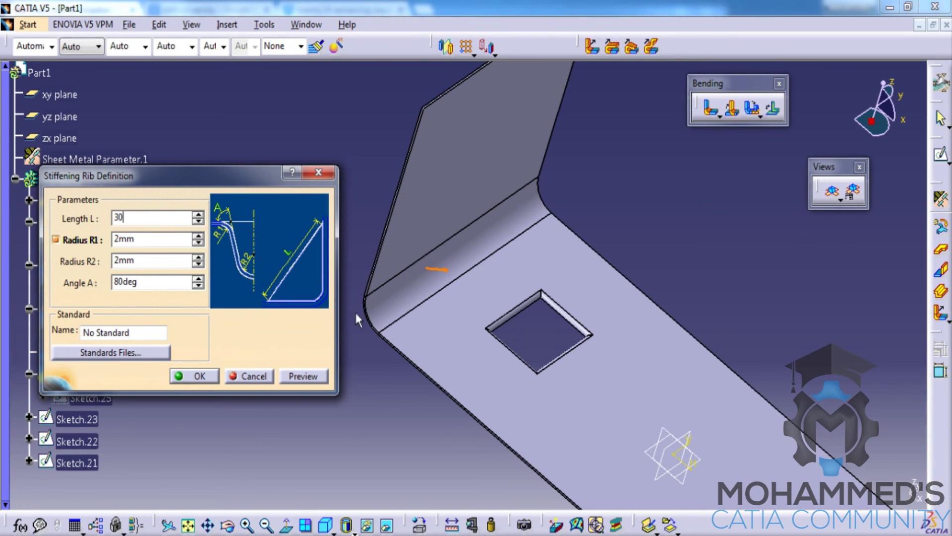
pyautogui.click(305, 377)
pyautogui.moveTo(483, 322); pyautogui.dragTo(461, 356, button='middle')
pyautogui.moveTo(580, 270); pyautogui.dragTo(533, 322, button='middle')
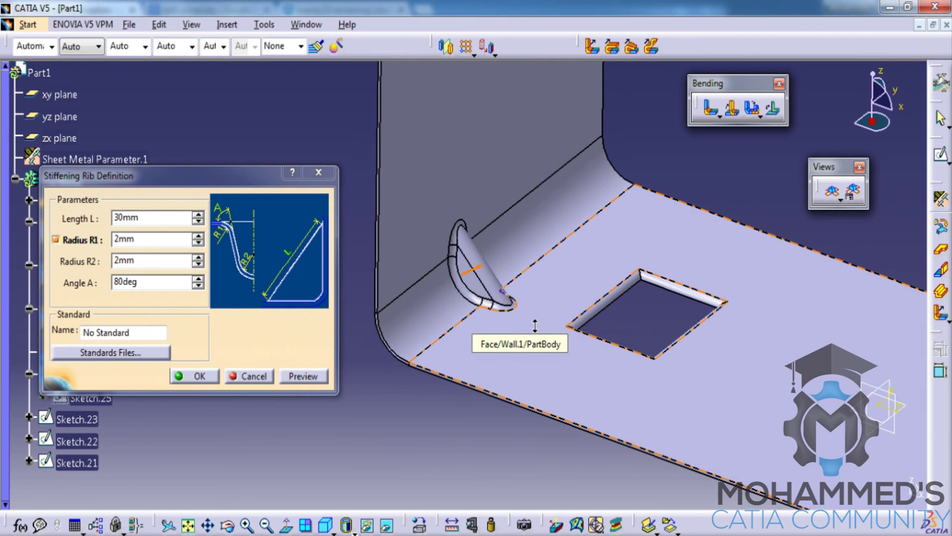
pyautogui.moveTo(491, 292); pyautogui.dragTo(518, 319, button='middle')
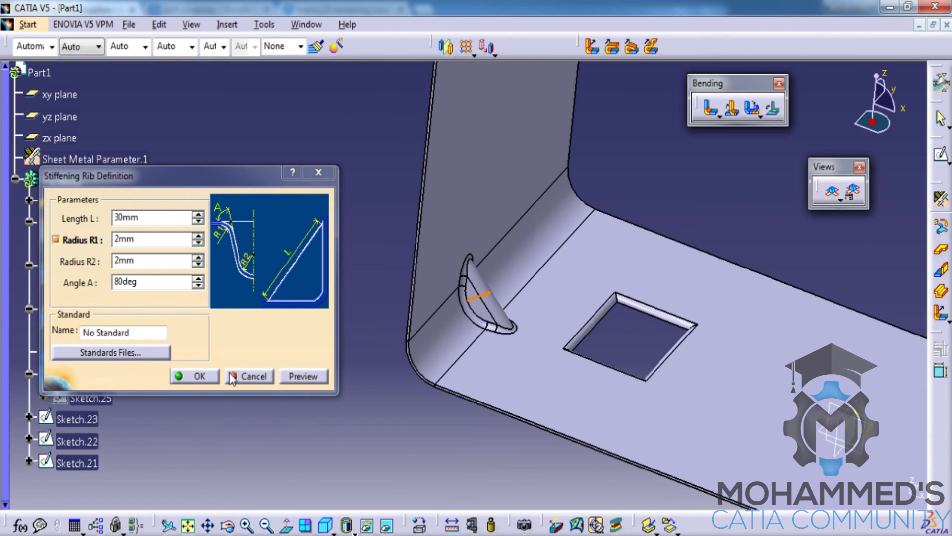
pyautogui.click(200, 377)
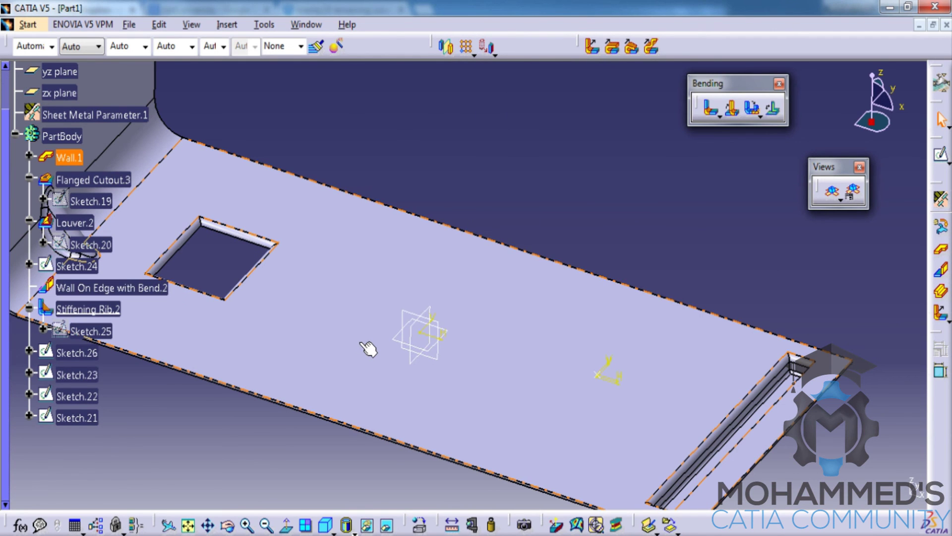
# Start a dowel stamp on the base wall's flat face, positioned between the flanged cutout and the louver
pyautogui.click(507, 97)
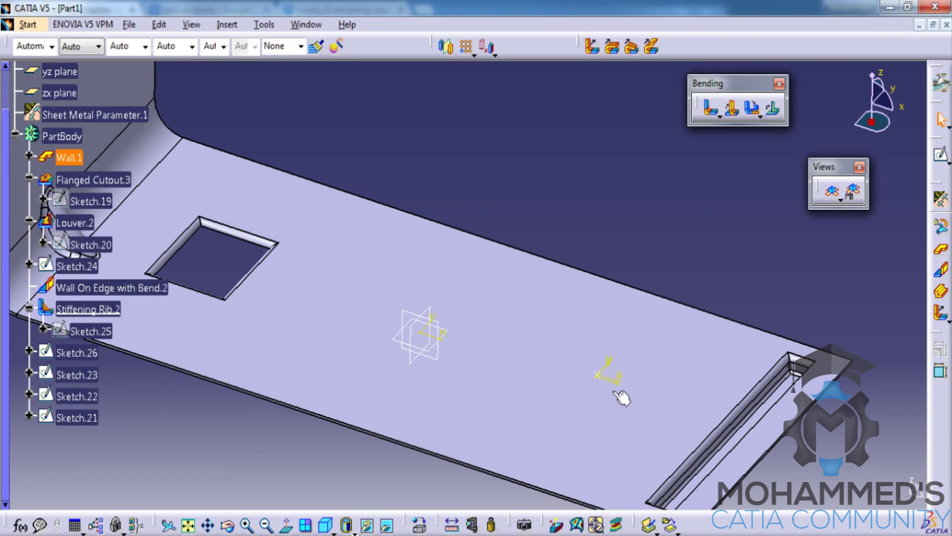
pyautogui.moveTo(462, 319); pyautogui.dragTo(488, 273, button='middle')
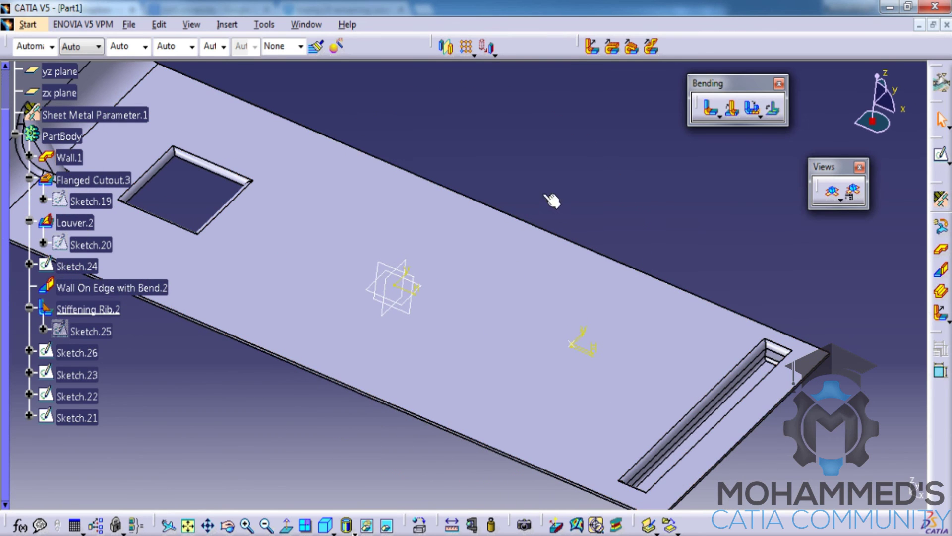
pyautogui.click(227, 25)
pyautogui.moveTo(299, 338)
pyautogui.click(437, 523)
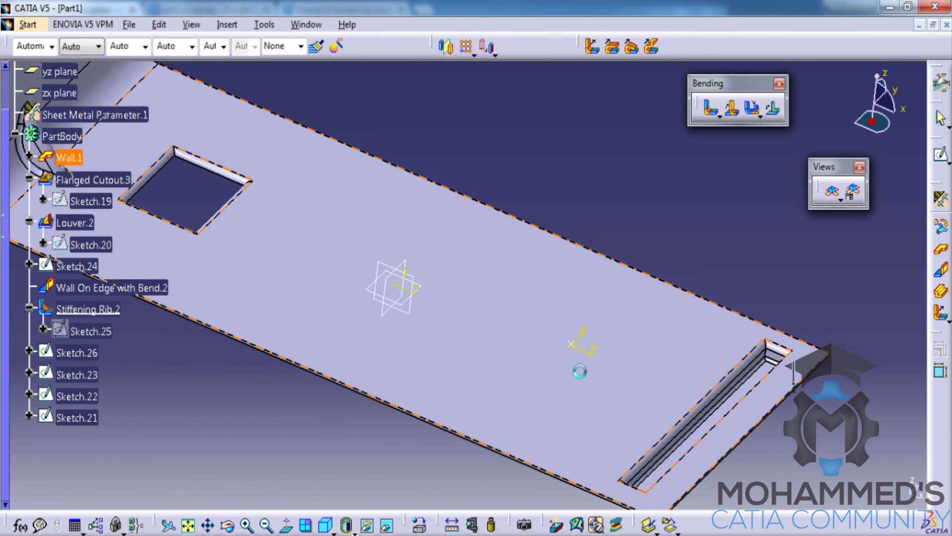
pyautogui.moveTo(466, 372); pyautogui.dragTo(506, 186, button='middle')
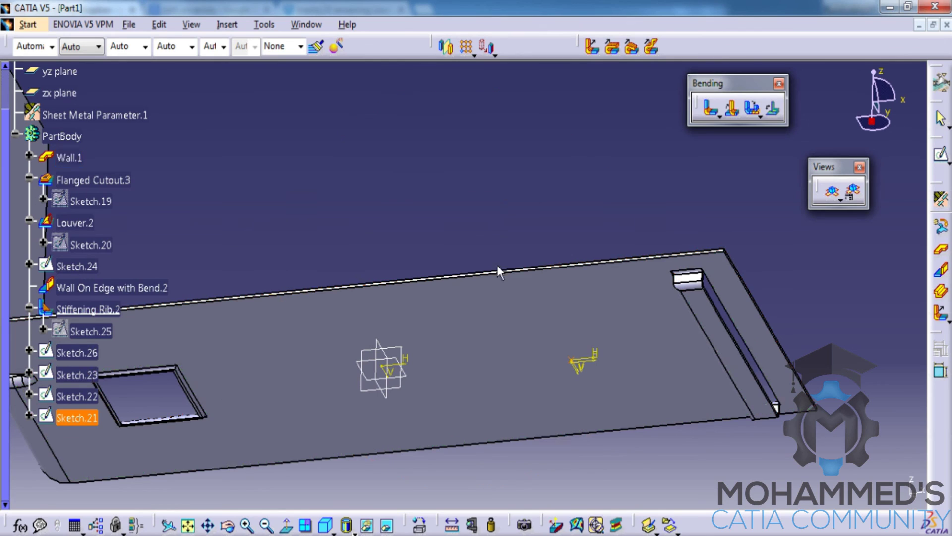
pyautogui.click(490, 357)
pyautogui.moveTo(558, 321); pyautogui.dragTo(431, 232, button='middle')
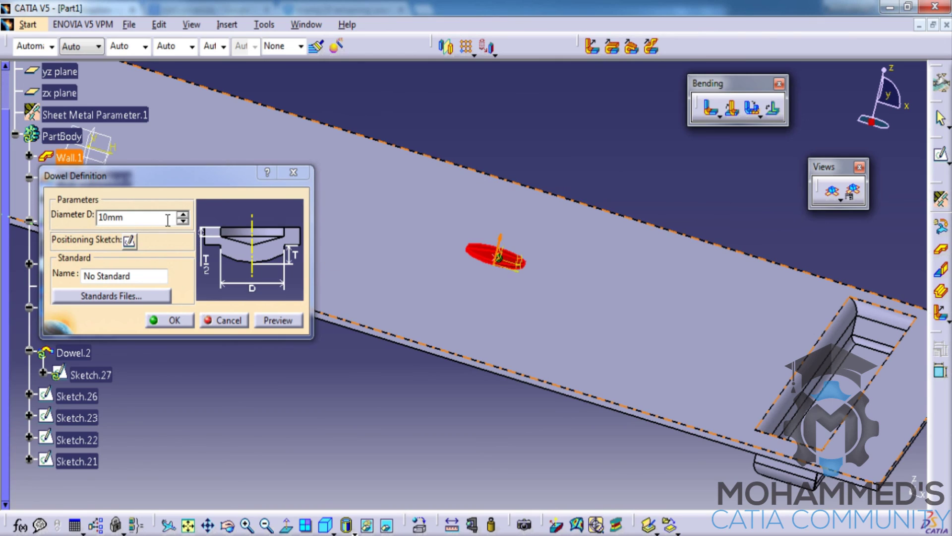
# Try to set the dowel's diameter to 15 mm
pyautogui.moveTo(165, 219); pyautogui.dragTo(20, 177)
pyautogui.write('15')
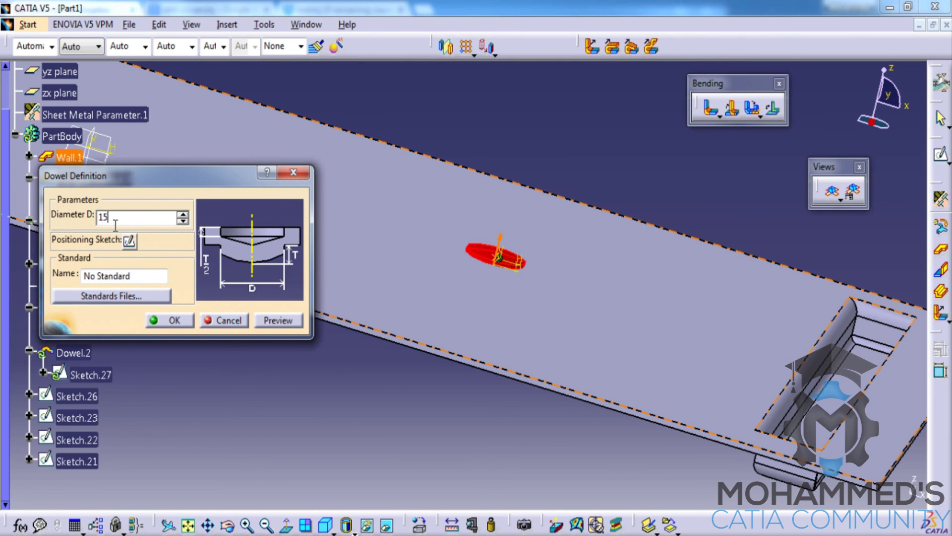
pyautogui.press('Return')
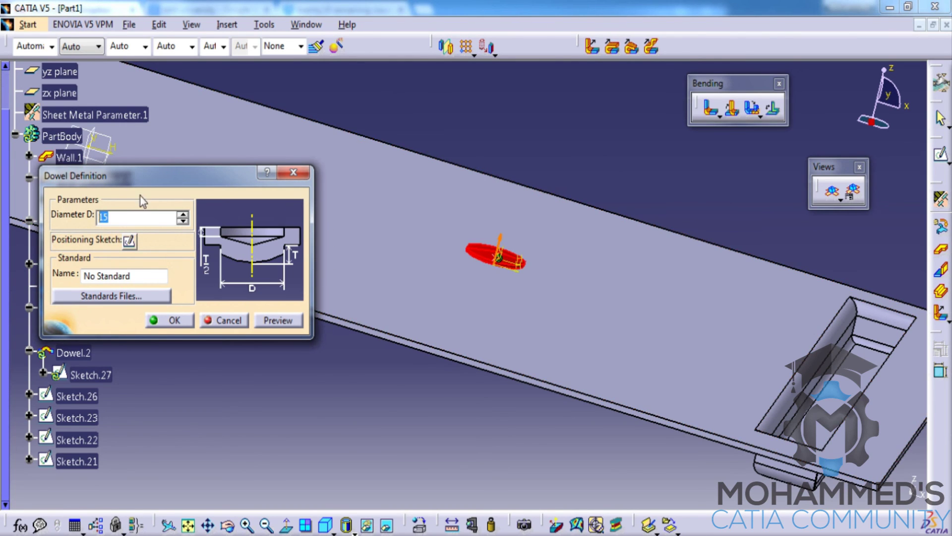
# Preview the dowel with a 5 mm diameter, reverse its stamping direction and create it
pyautogui.click(292, 322)
pyautogui.middleClick(516, 324)
pyautogui.keyDown('ctrl'); pyautogui.moveTo(516, 323); pyautogui.dragTo(412, 149, button='middle'); pyautogui.keyUp('ctrl')
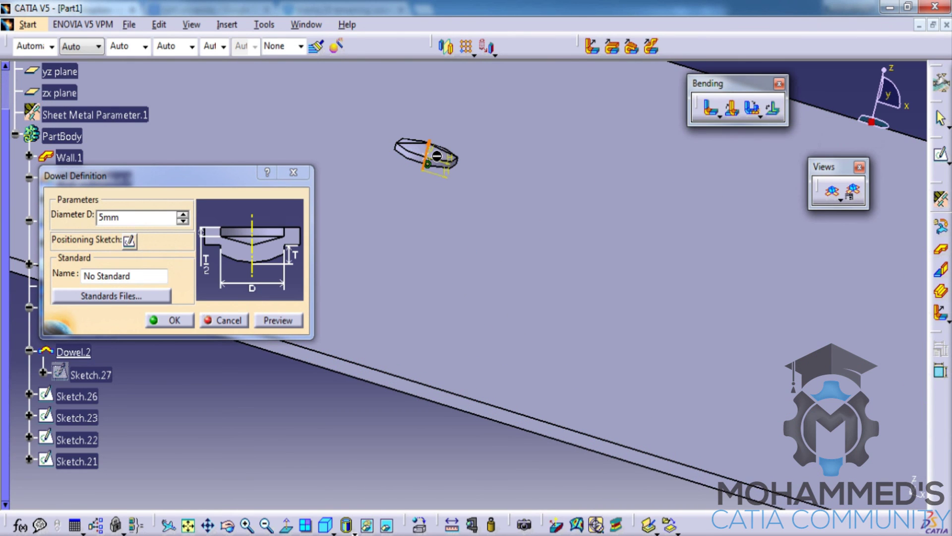
pyautogui.click(291, 322)
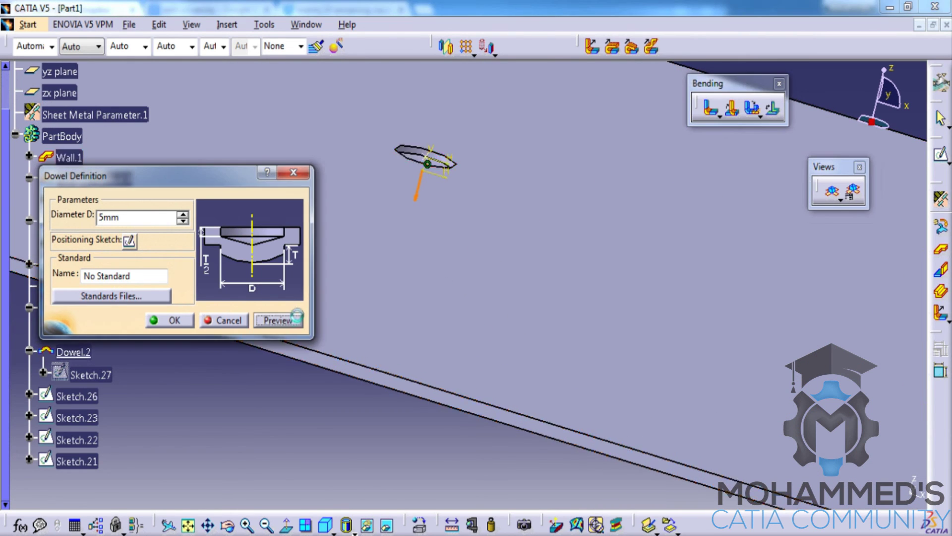
pyautogui.moveTo(350, 328)
pyautogui.mouseDown(button='middle')
pyautogui.moveTo(378, 273)
pyautogui.moveTo(370, 254)
pyautogui.moveTo(361, 279)
pyautogui.moveTo(473, 294)
pyautogui.moveTo(419, 318)
pyautogui.moveTo(356, 325)
pyautogui.mouseUp(button='middle')
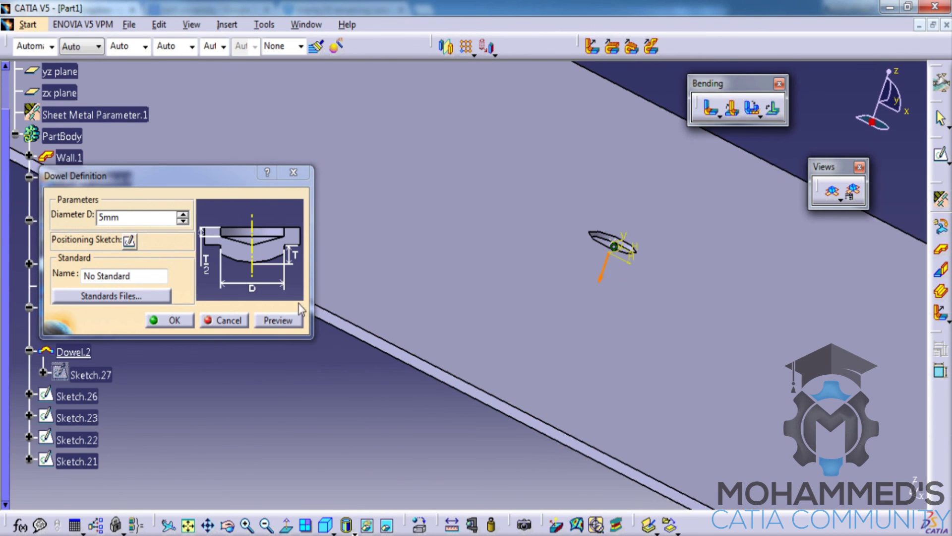
pyautogui.click(183, 327)
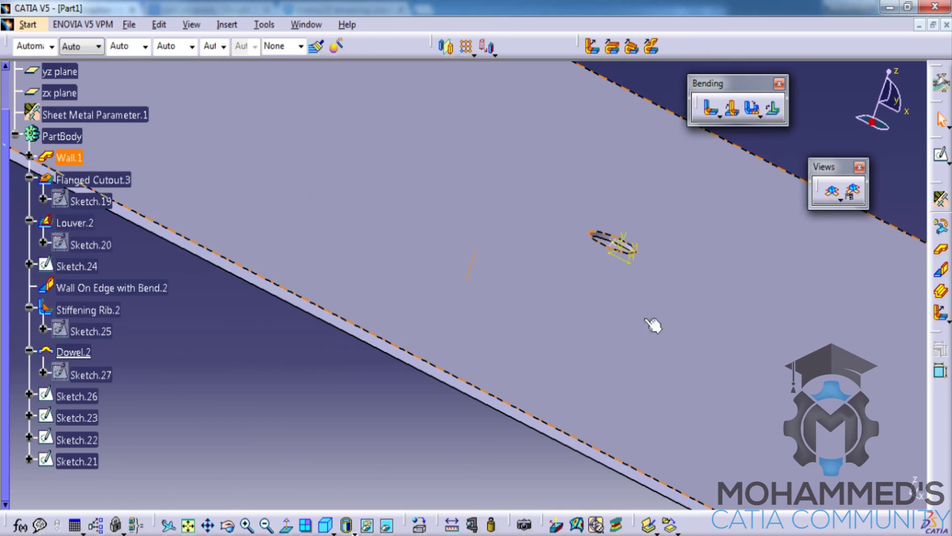